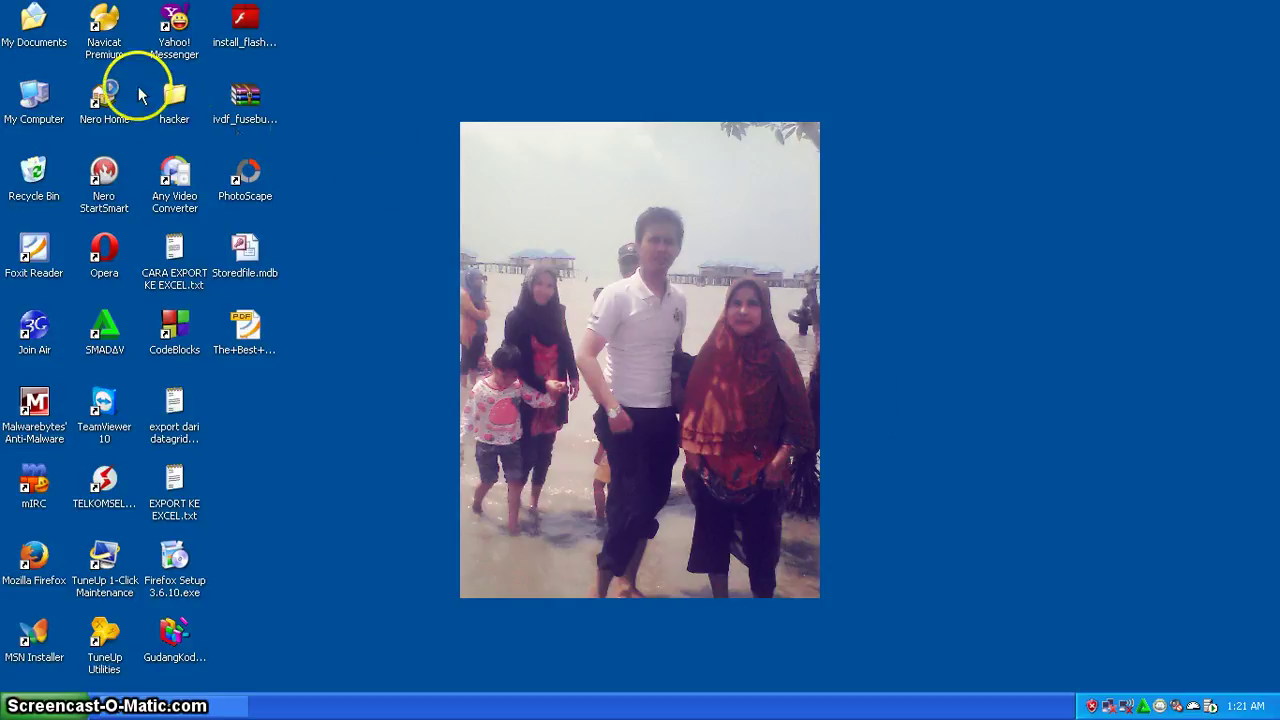
- Launch Navicat Premium and start a new MySQL connection
{"action": "left_click", "coordinate": [106, 20]}
{"action": "double_click", "coordinate": [106, 20]}
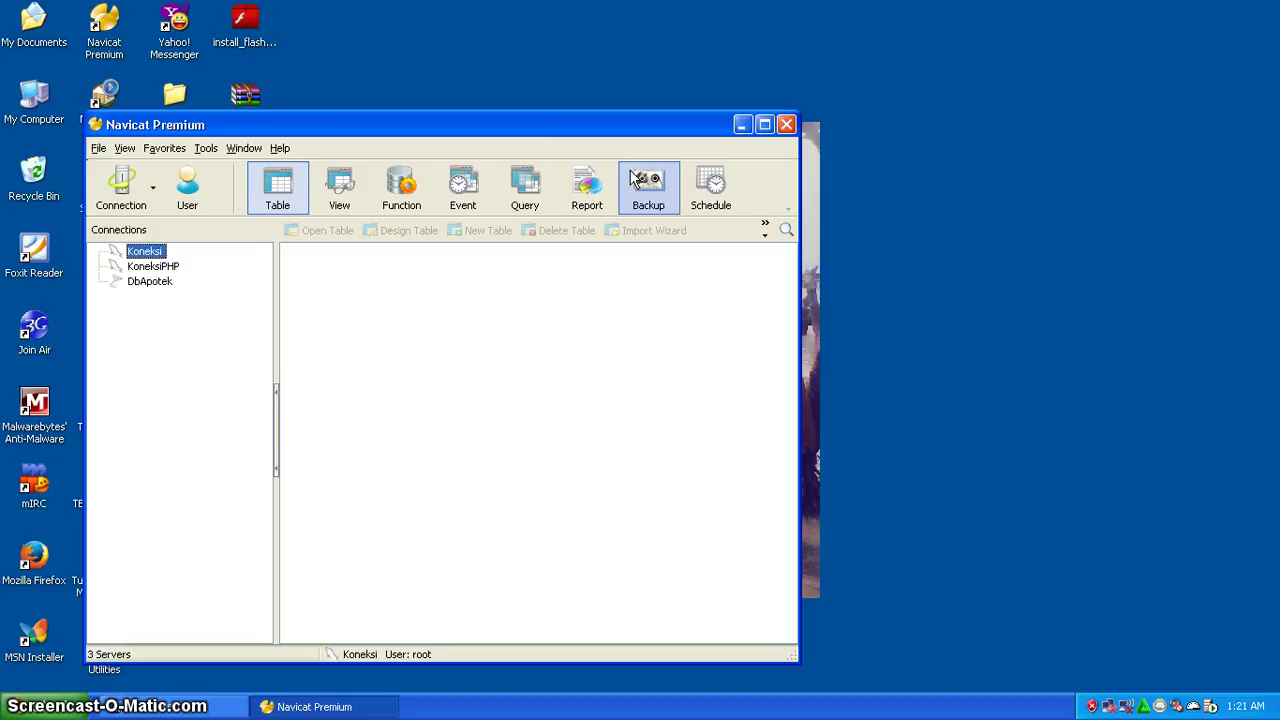
{"action": "left_click", "coordinate": [133, 207]}
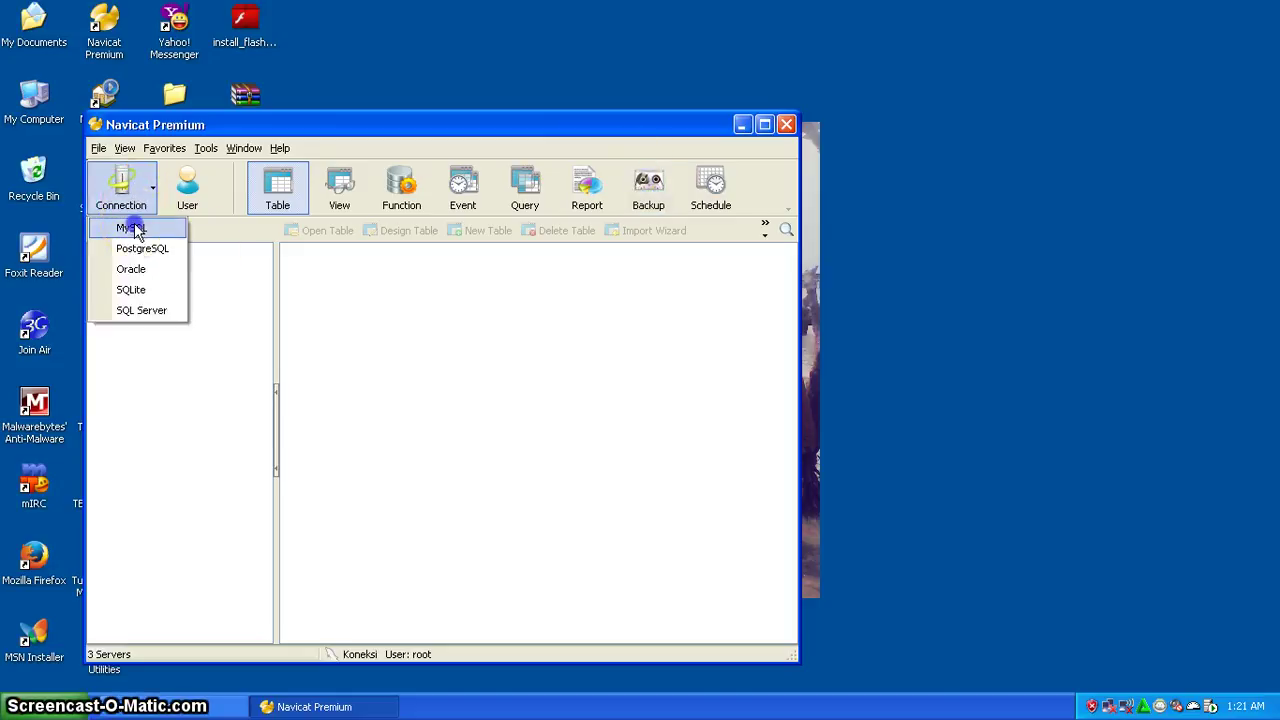
{"action": "left_click", "coordinate": [130, 227]}
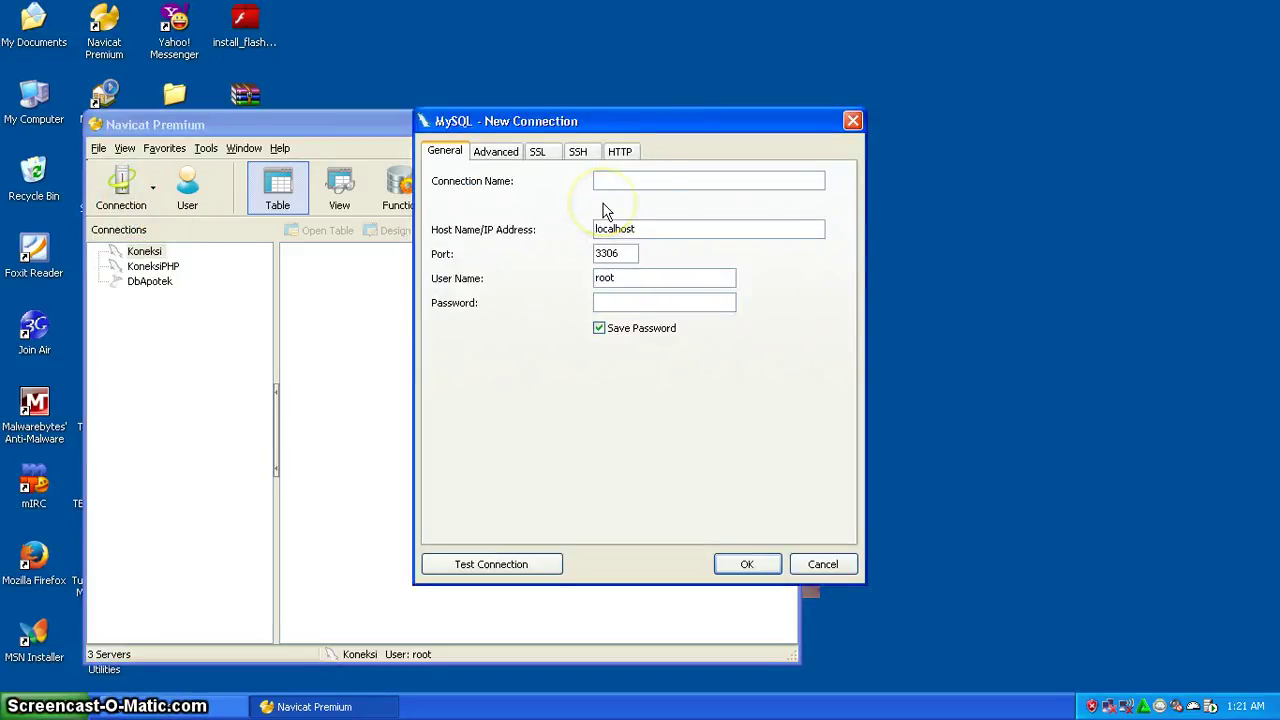
- Name the connection 'Koneksi Hanavi', set port 3307, enter root's password, and test it successfully
{"action": "type", "text": "Koneksi"}
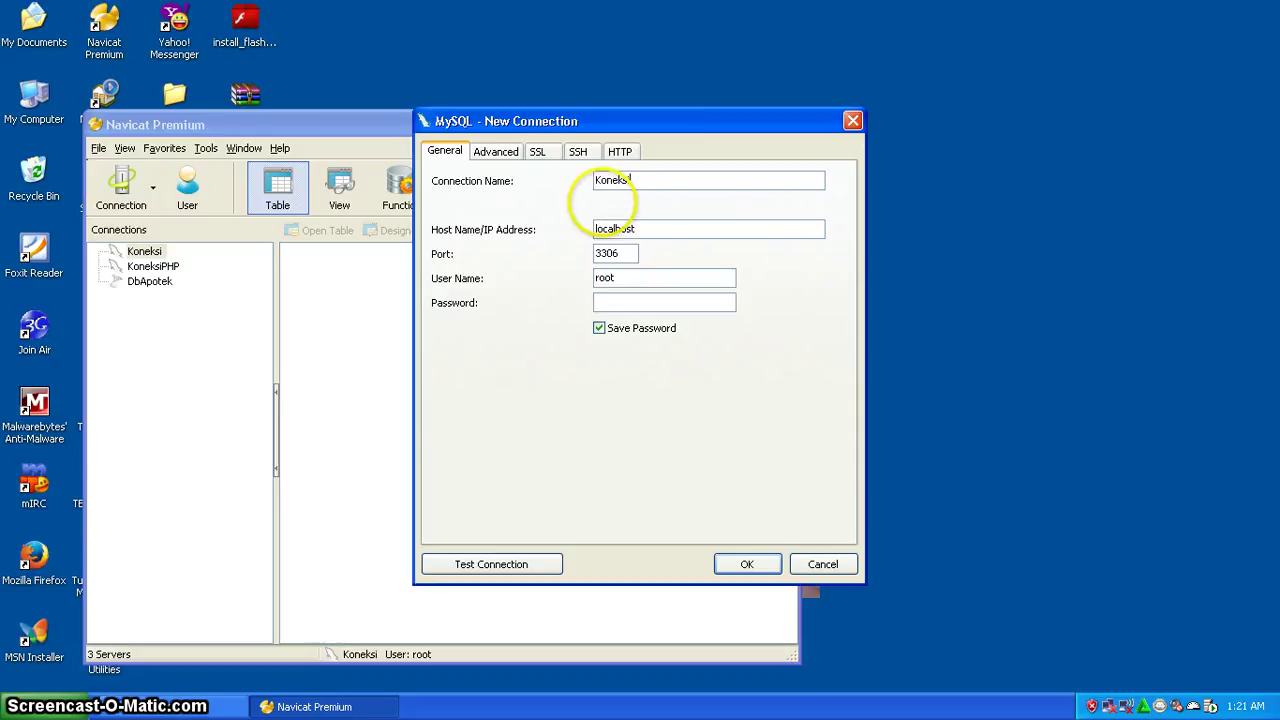
{"action": "type", "text": " Hanavi"}
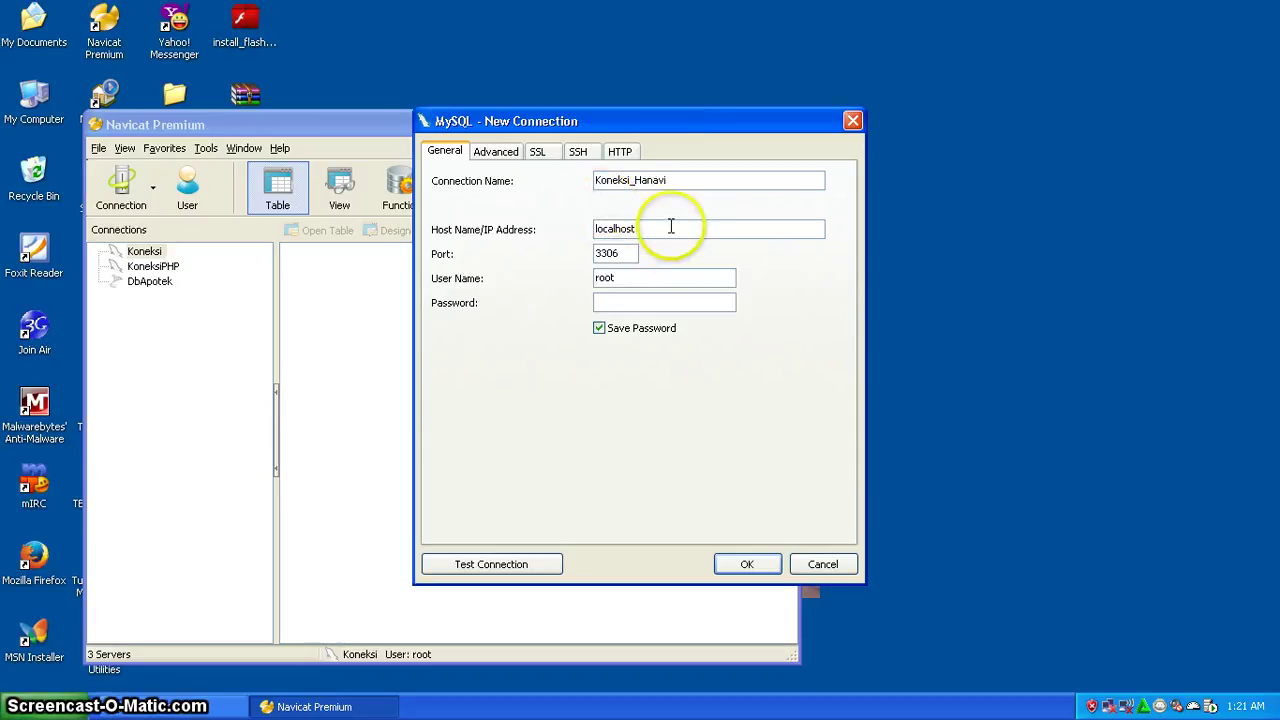
{"action": "left_click_drag", "start_coordinate": [671, 227], "coordinate": [592, 229]}
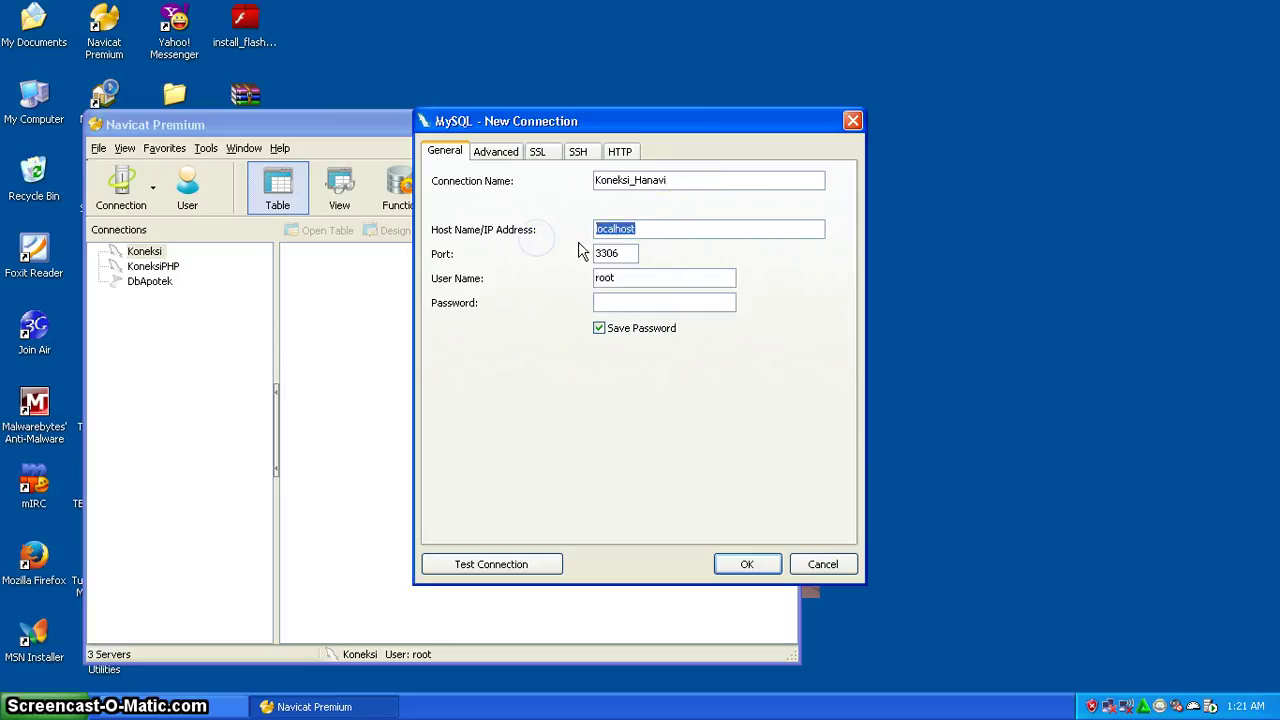
{"action": "left_click", "coordinate": [627, 250]}
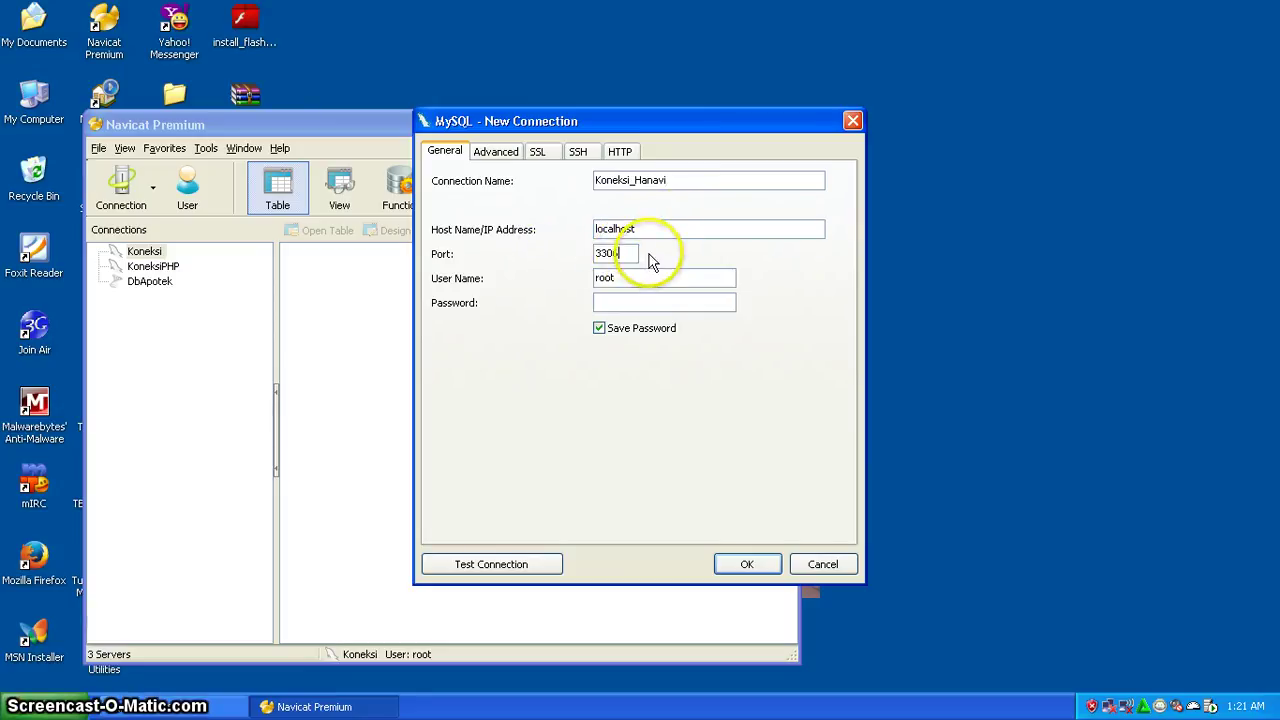
{"action": "key", "text": "BackSpace"}
{"action": "type", "text": "7"}
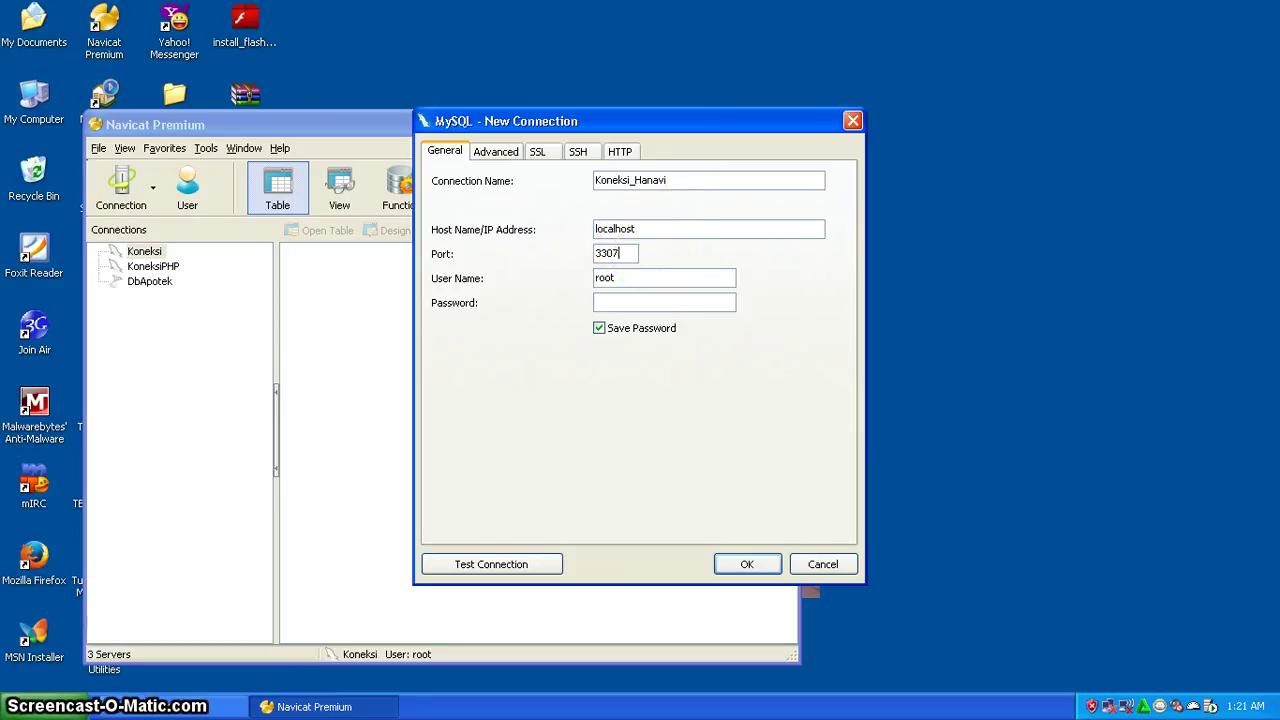
{"action": "left_click", "coordinate": [622, 300]}
{"action": "left_click", "coordinate": [500, 565]}
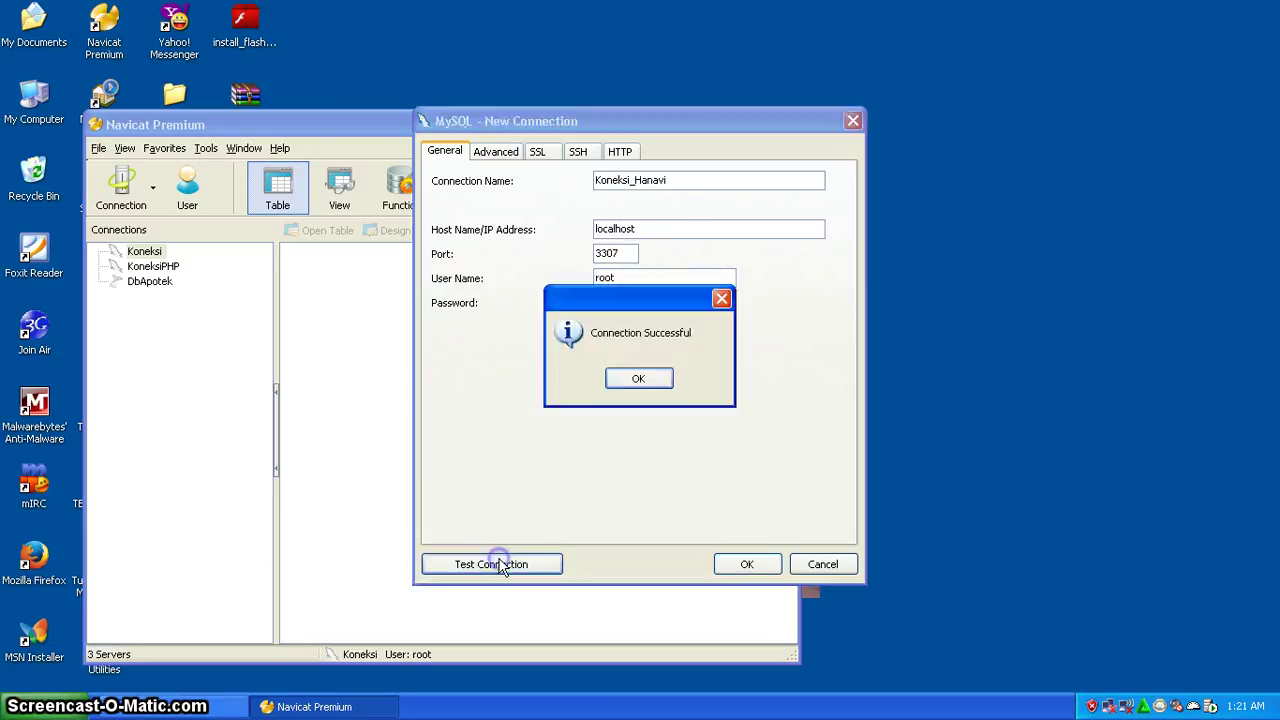
{"action": "left_click", "coordinate": [636, 380]}
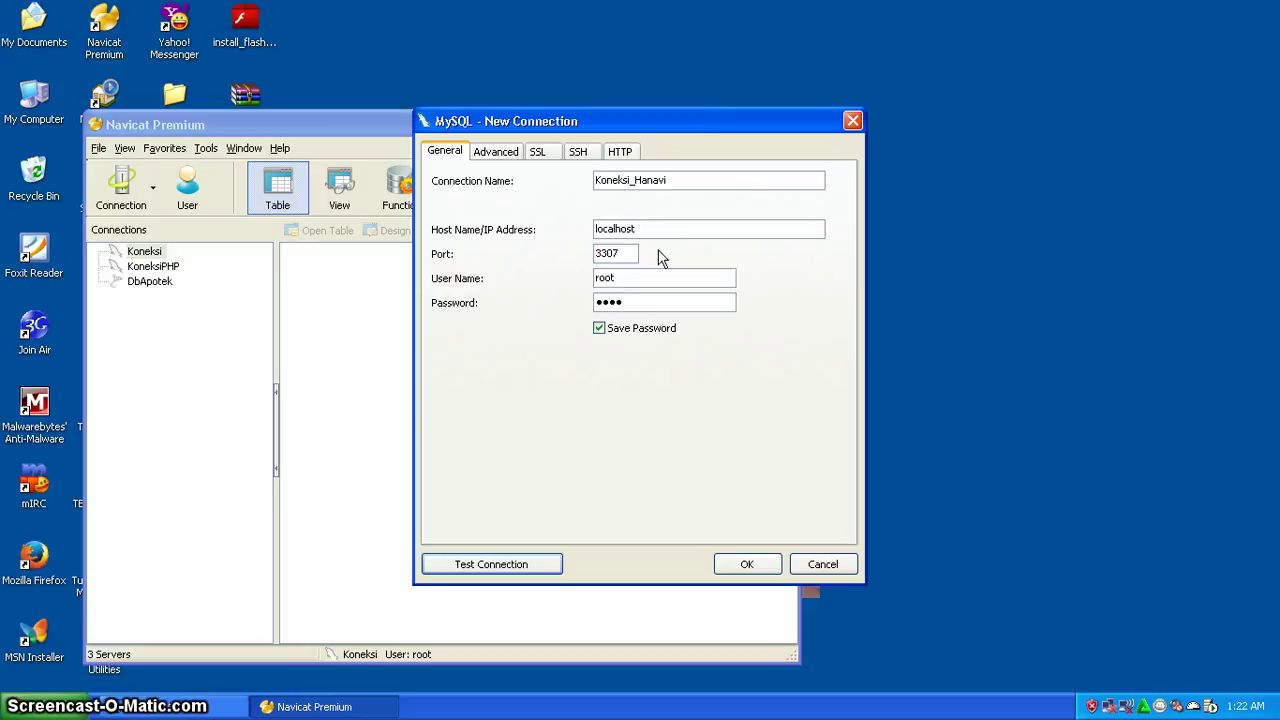
- Replace the root login with user ulva and enter that user's password
{"action": "left_click", "coordinate": [651, 227]}
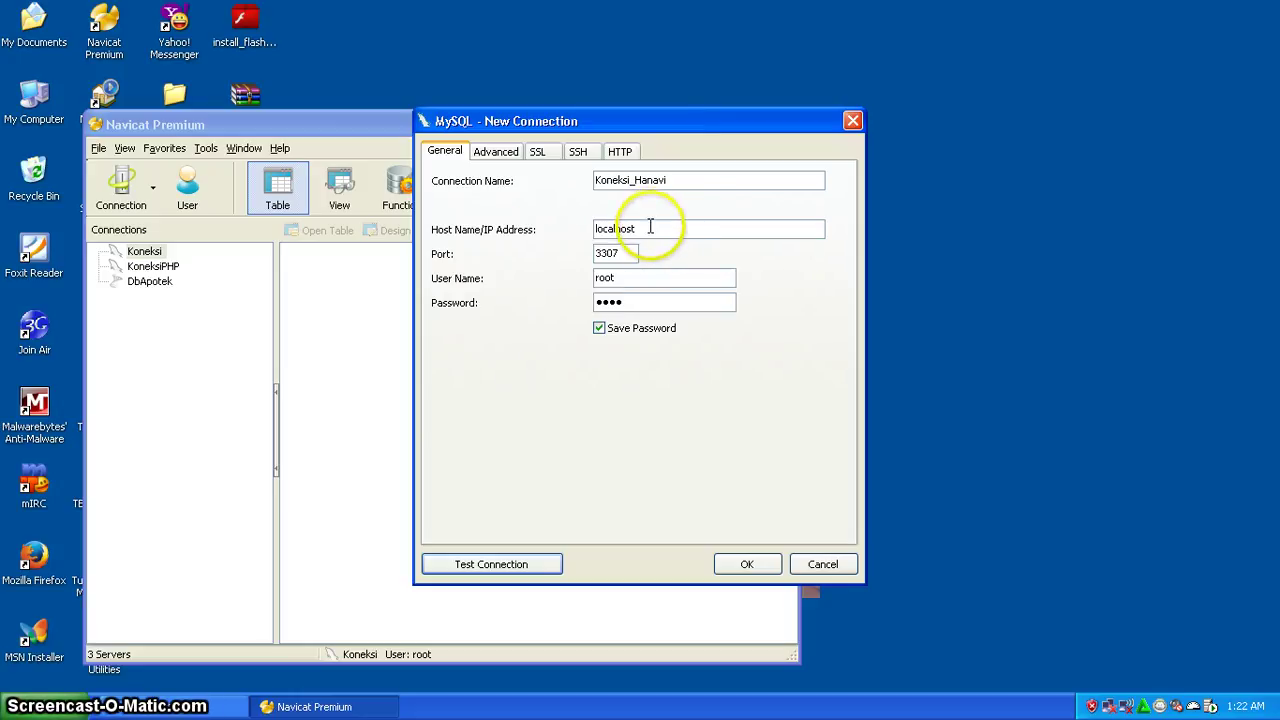
{"action": "left_click_drag", "start_coordinate": [651, 227], "coordinate": [583, 226]}
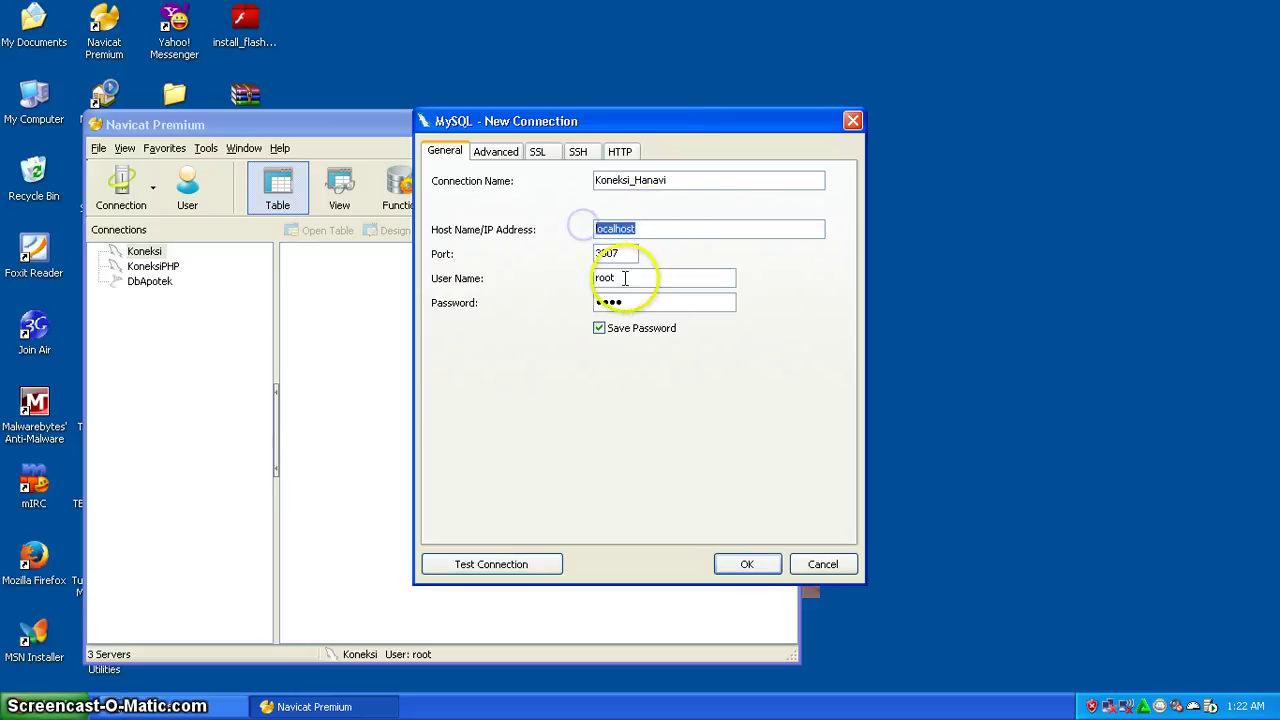
{"action": "left_click_drag", "start_coordinate": [634, 277], "coordinate": [580, 277]}
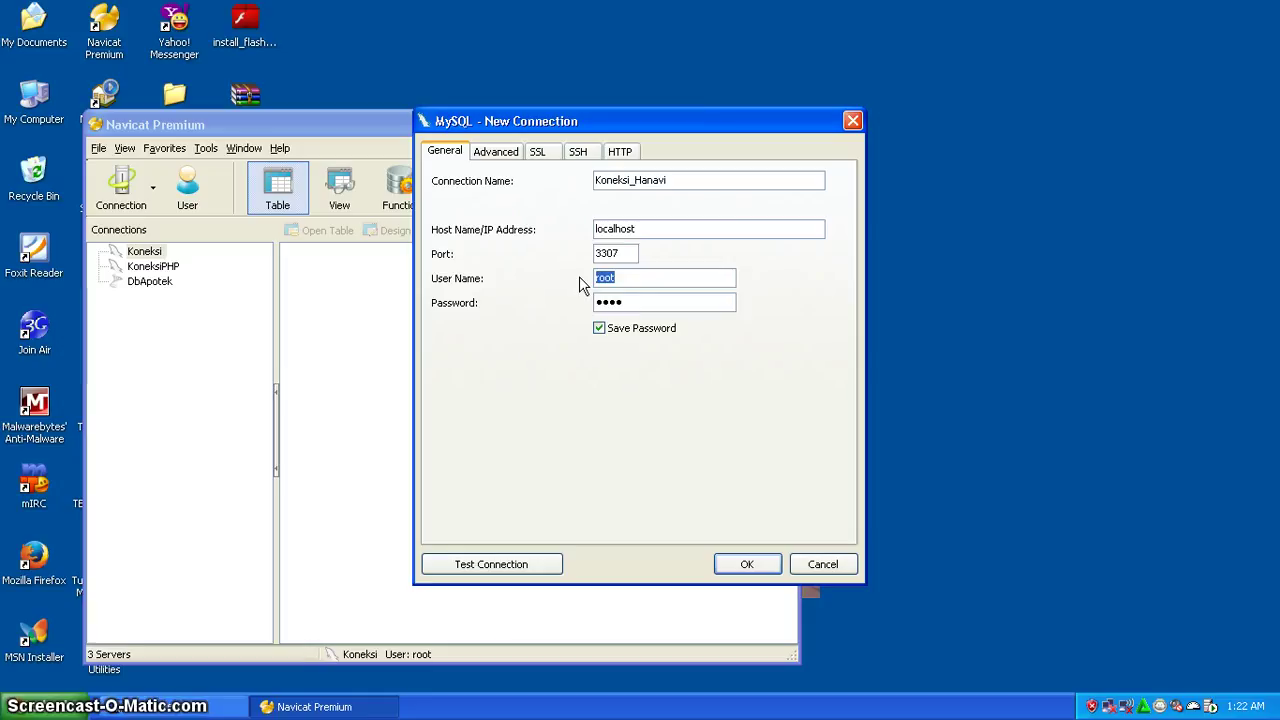
{"action": "type", "text": "ulva"}
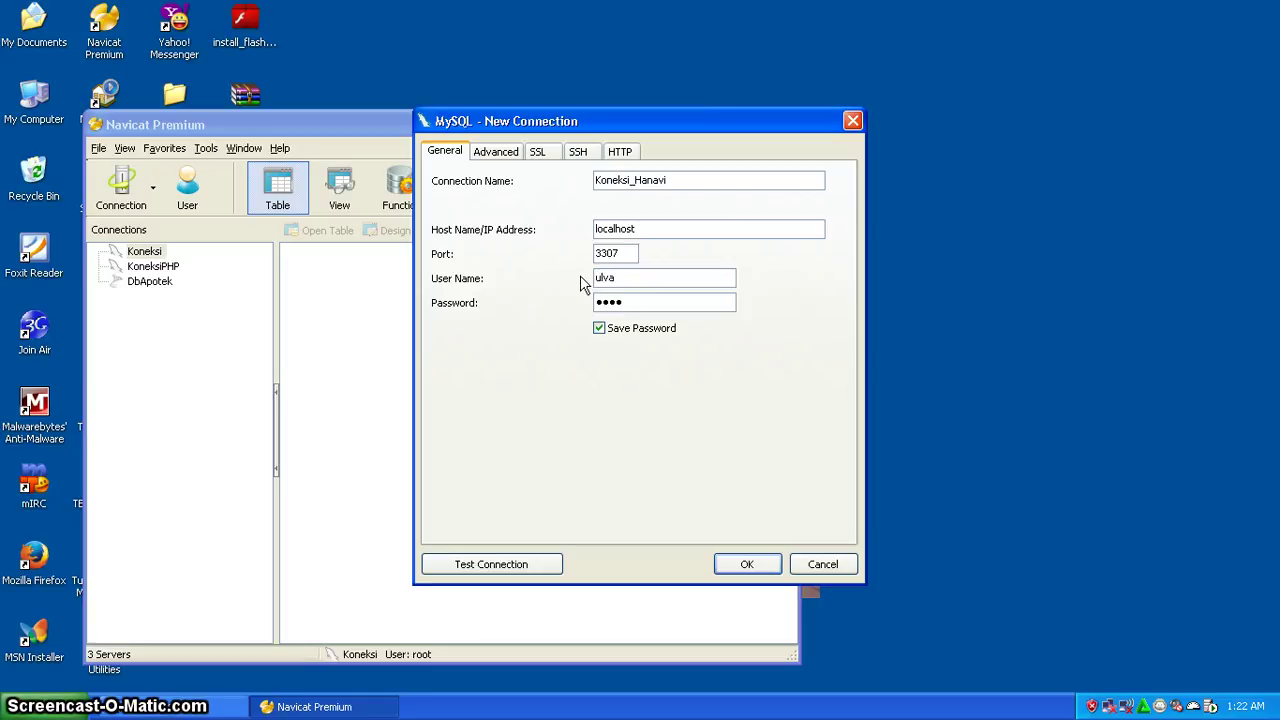
{"action": "left_click_drag", "start_coordinate": [666, 308], "coordinate": [514, 307]}
- Test the ulva login, dismiss the 1045 access-denied error, and cancel the unsaved connection
{"action": "left_click", "coordinate": [506, 564]}
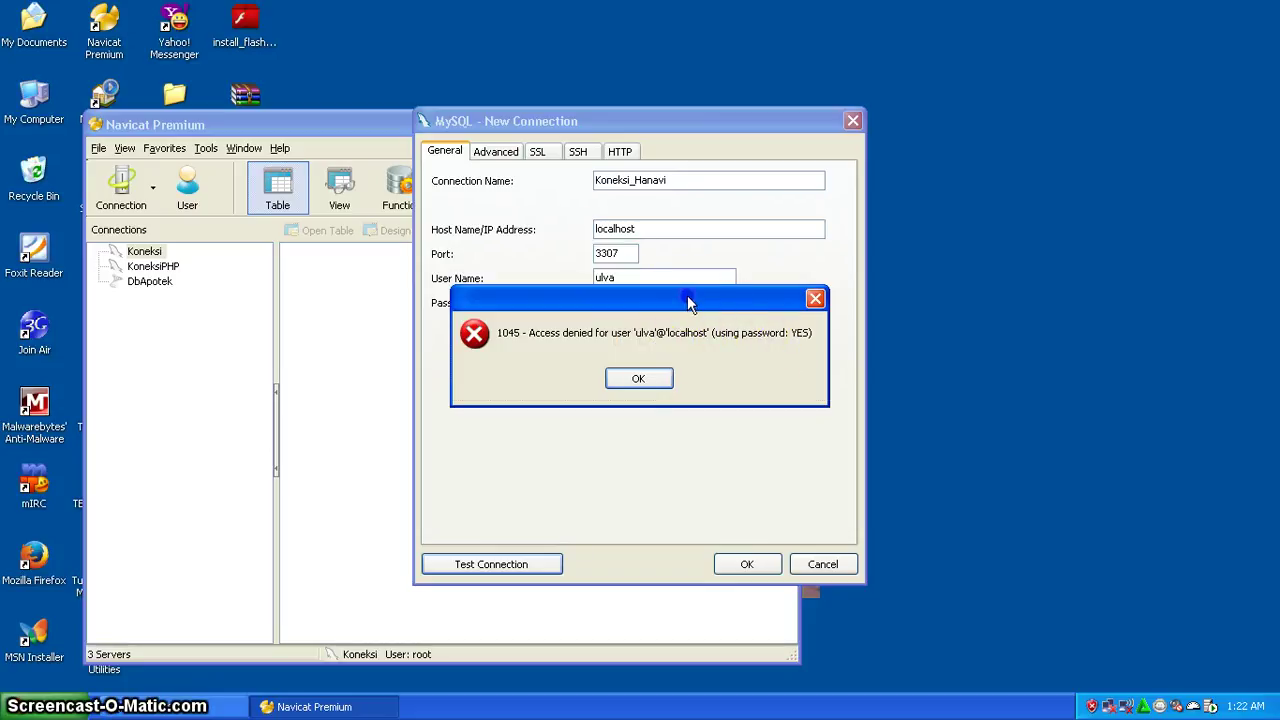
{"action": "left_click_drag", "start_coordinate": [688, 302], "coordinate": [686, 244]}
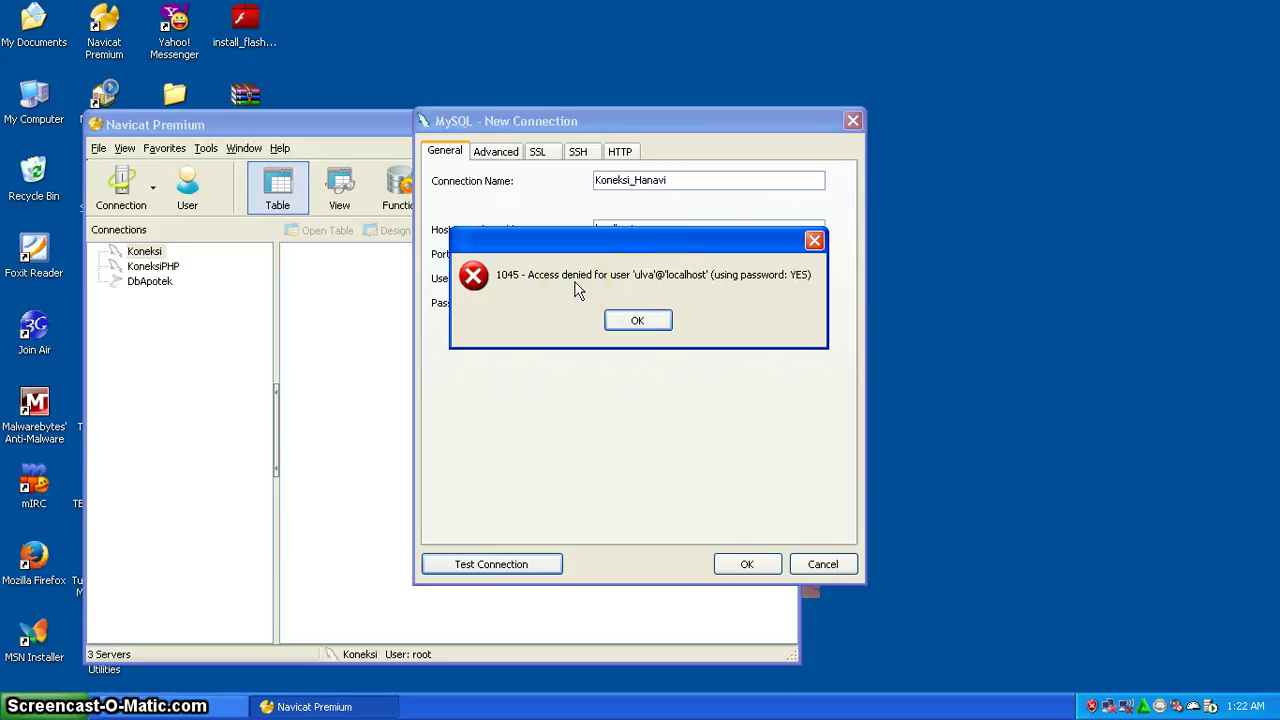
{"action": "left_click", "coordinate": [643, 288]}
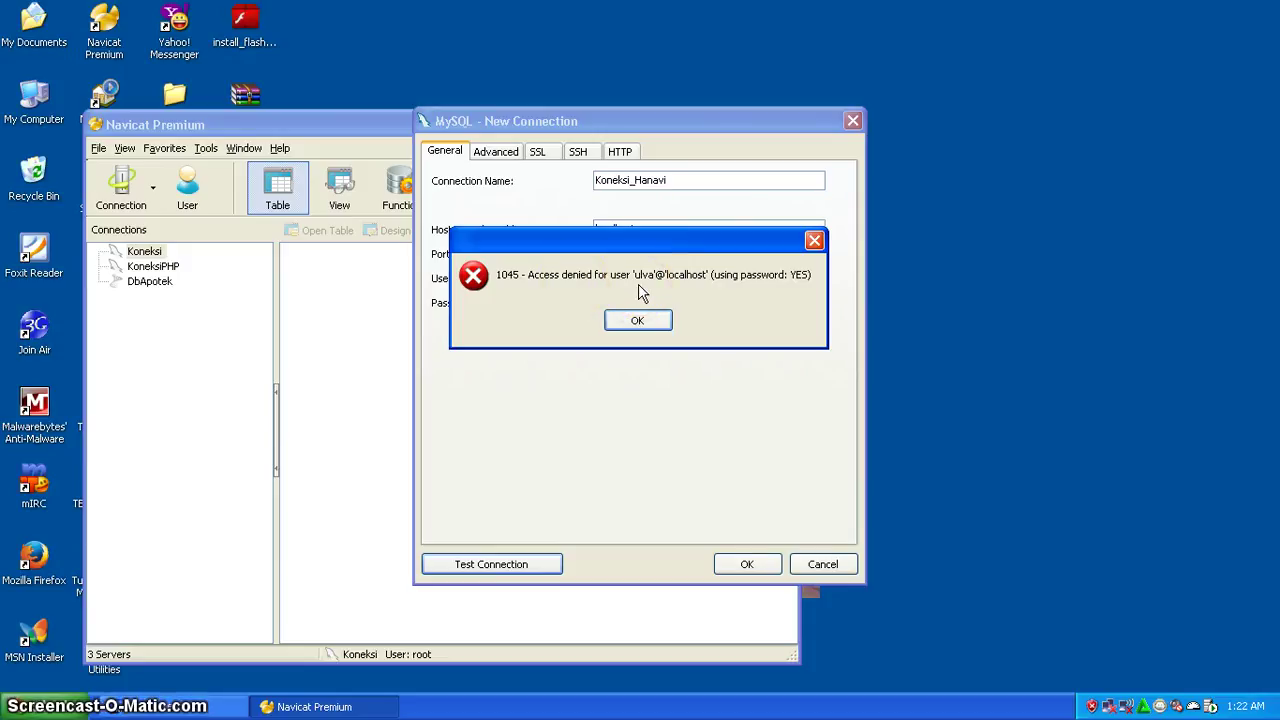
{"action": "left_click", "coordinate": [625, 266]}
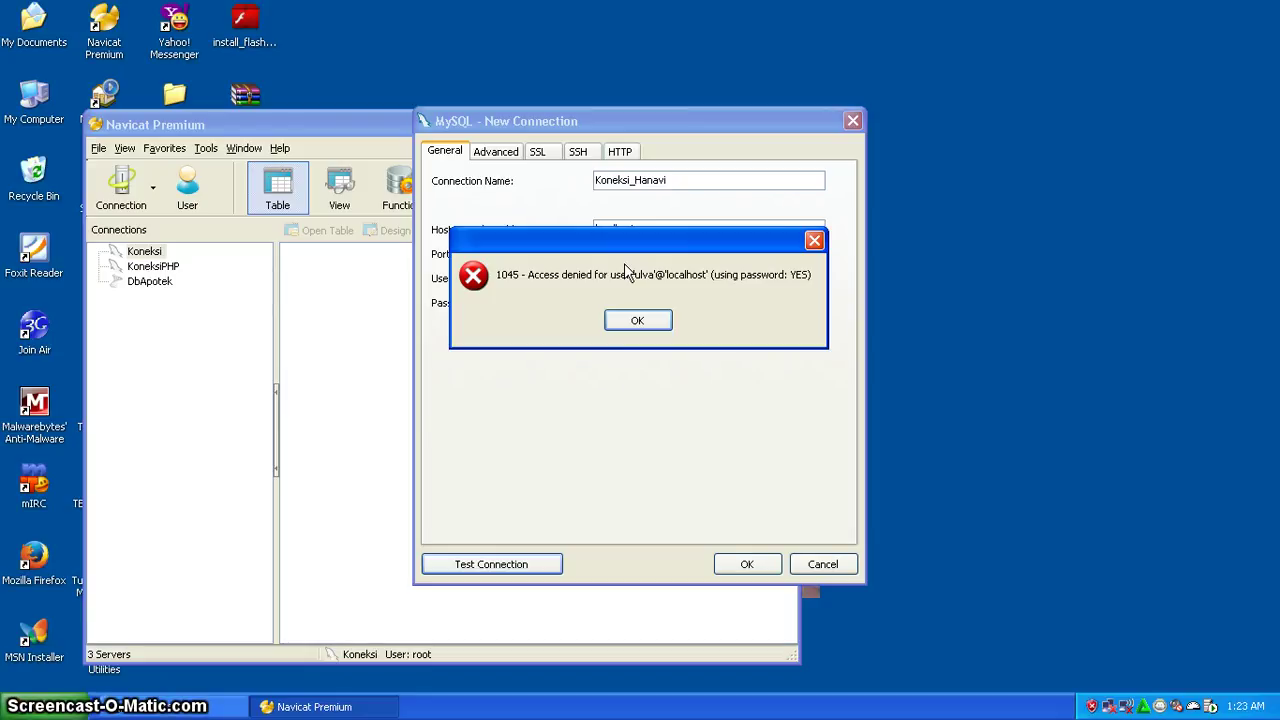
{"action": "left_click", "coordinate": [637, 320]}
{"action": "left_click", "coordinate": [634, 277]}
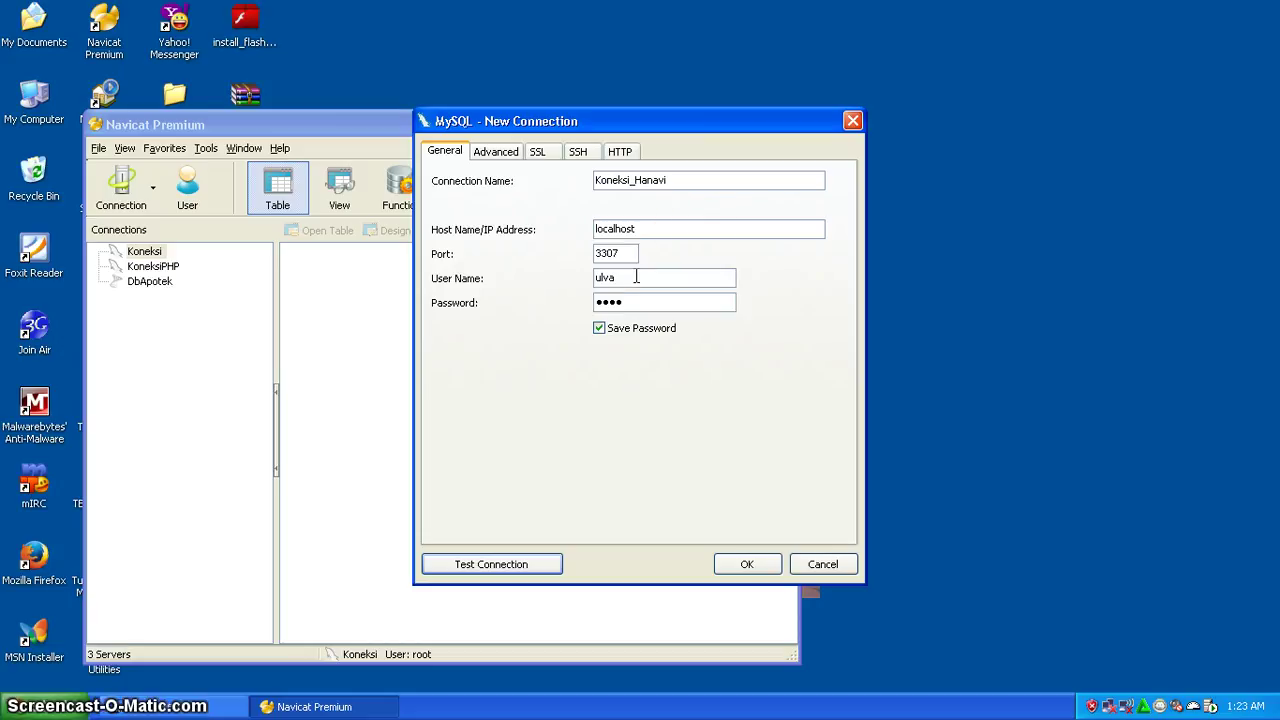
{"action": "left_click", "coordinate": [853, 122]}
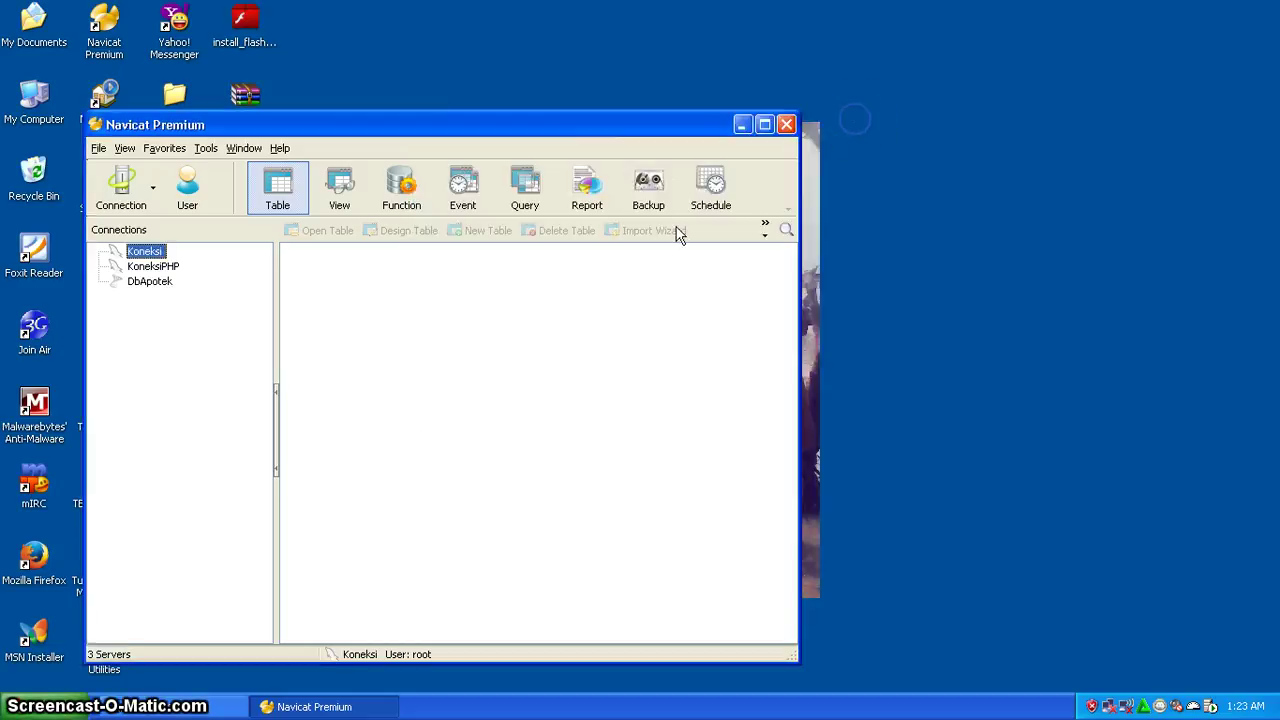
- Open user management for Koneksi, listing navi@% and root@localhost, and begin a new user
{"action": "left_click", "coordinate": [420, 400]}
{"action": "left_click", "coordinate": [190, 186]}
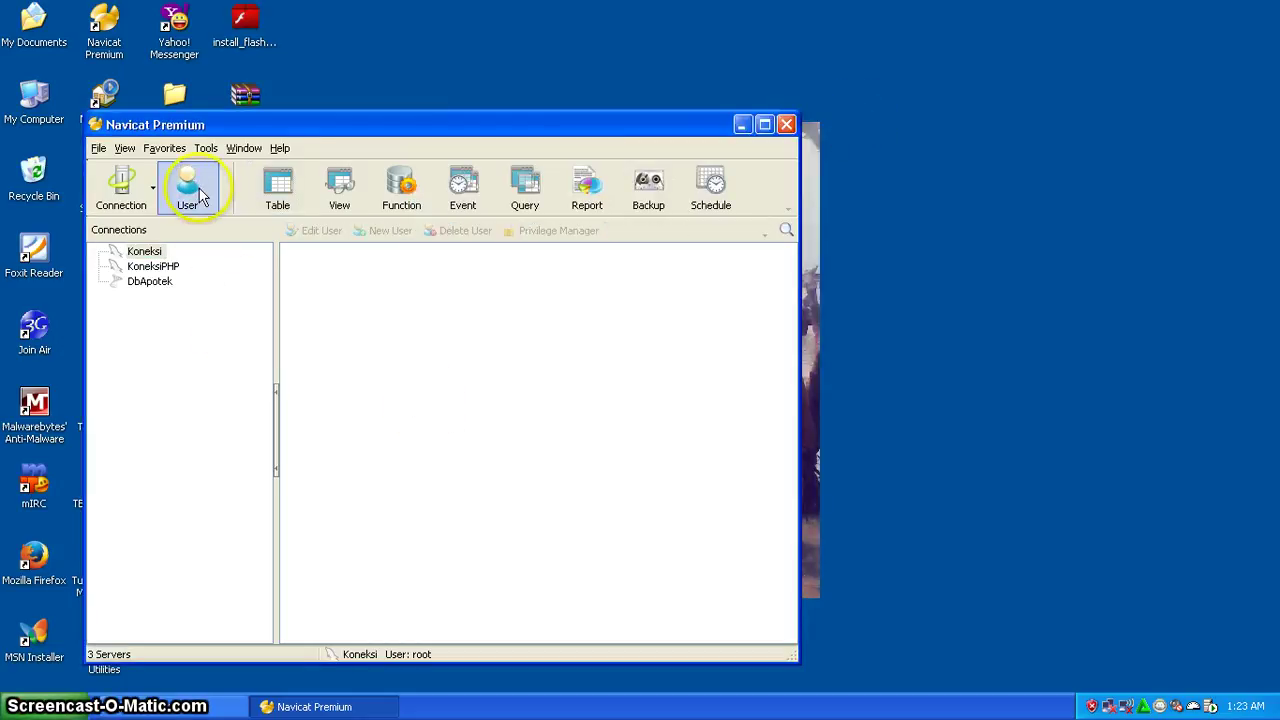
{"action": "double_click", "coordinate": [142, 251]}
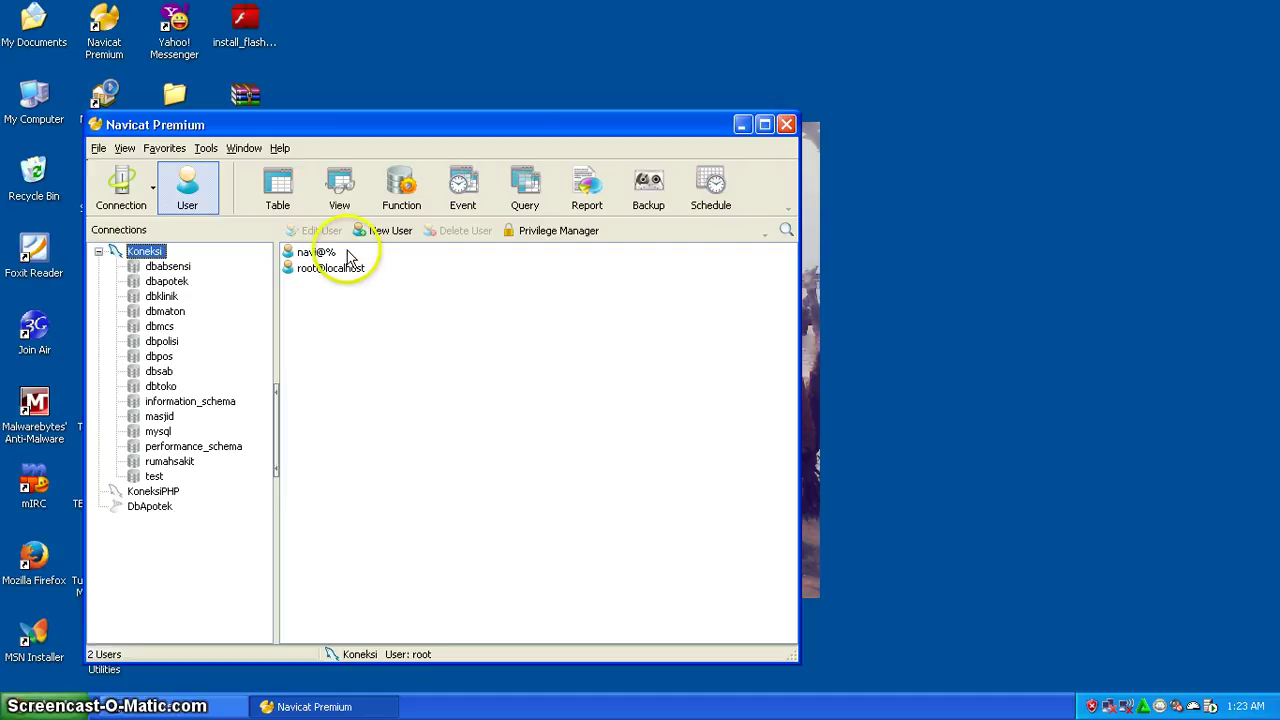
{"action": "left_click", "coordinate": [375, 230]}
{"action": "left_click", "coordinate": [201, 203]}
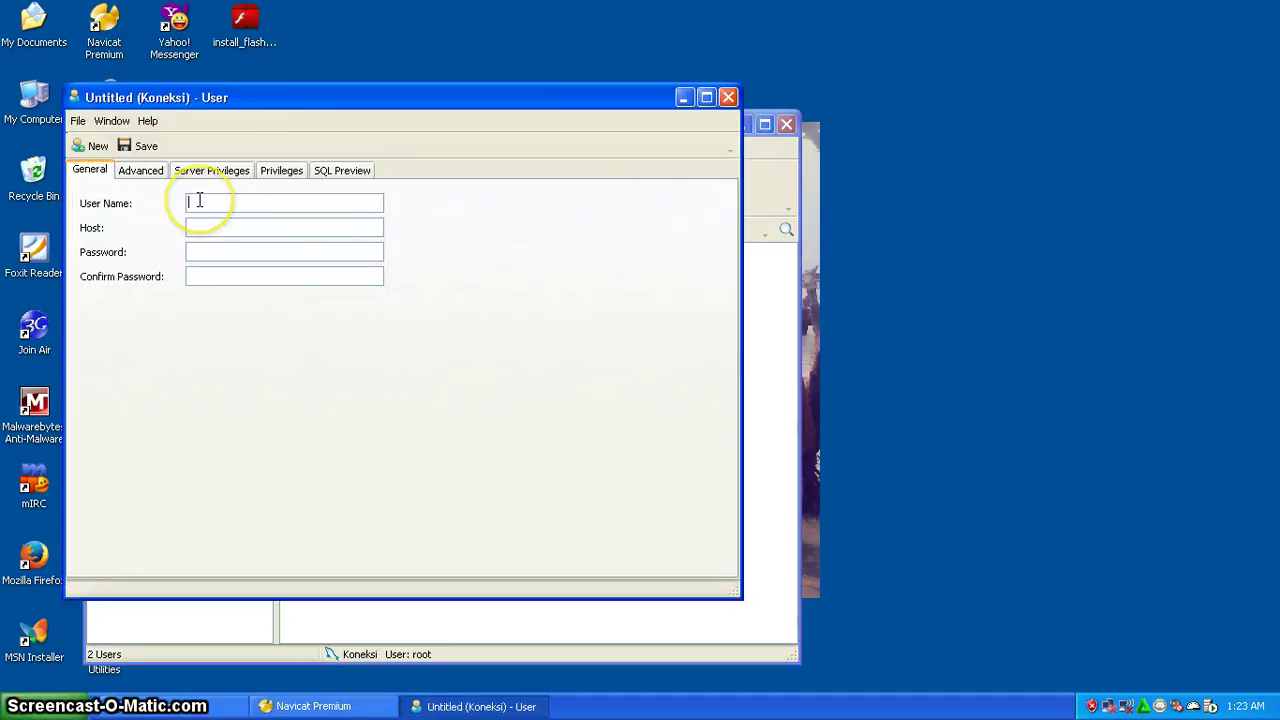
- Enter user name ulva with host %
{"action": "type", "text": "ulva"}
{"action": "left_click", "coordinate": [200, 222]}
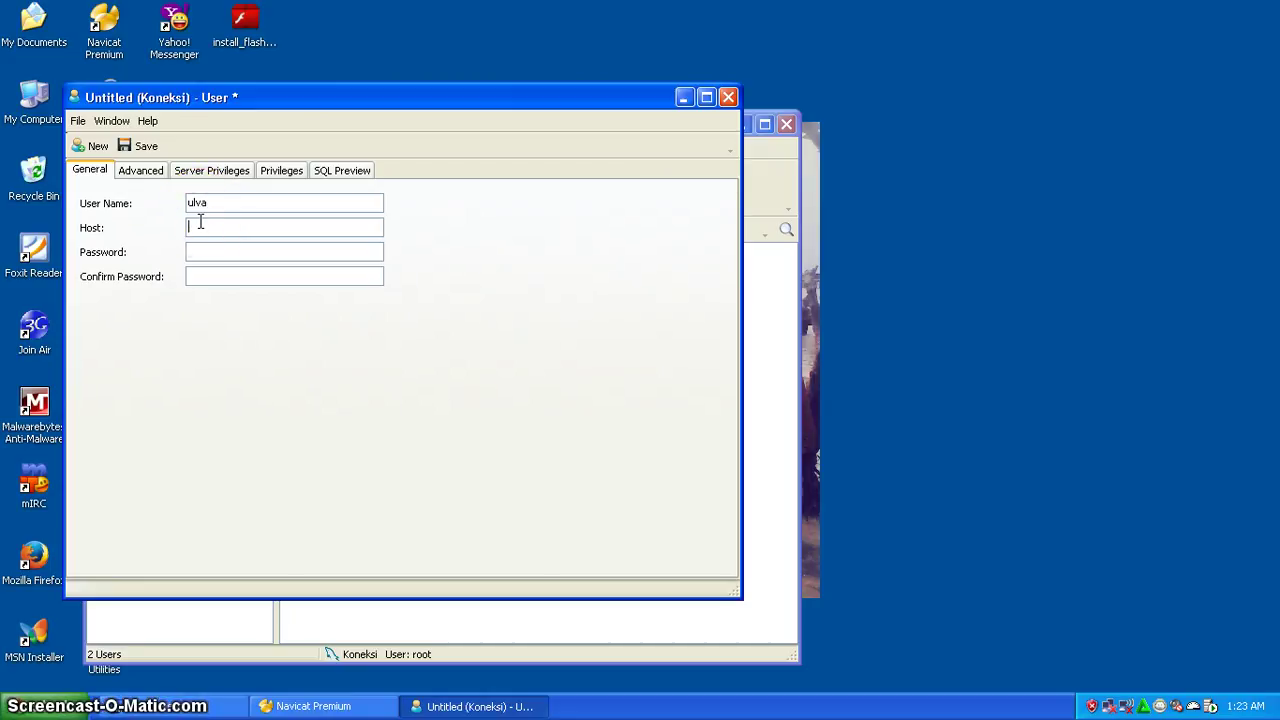
{"action": "type", "text": "%"}
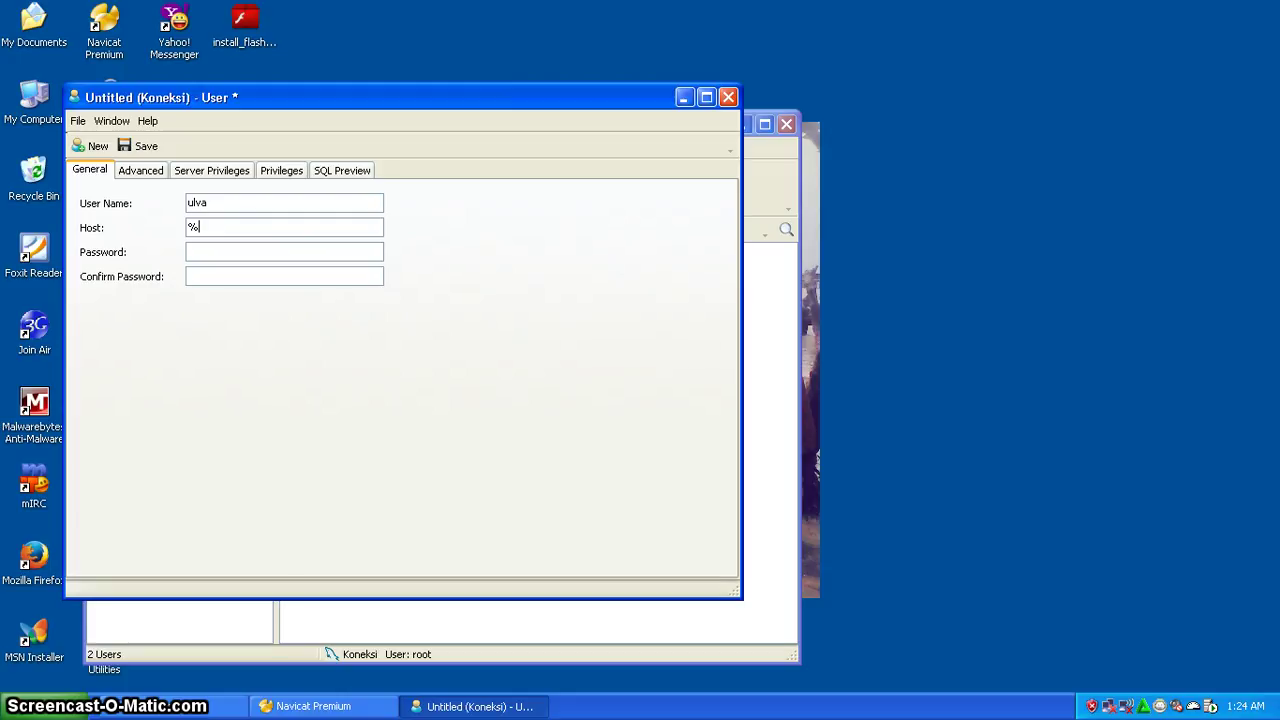
{"action": "type", "text": "92.168"}
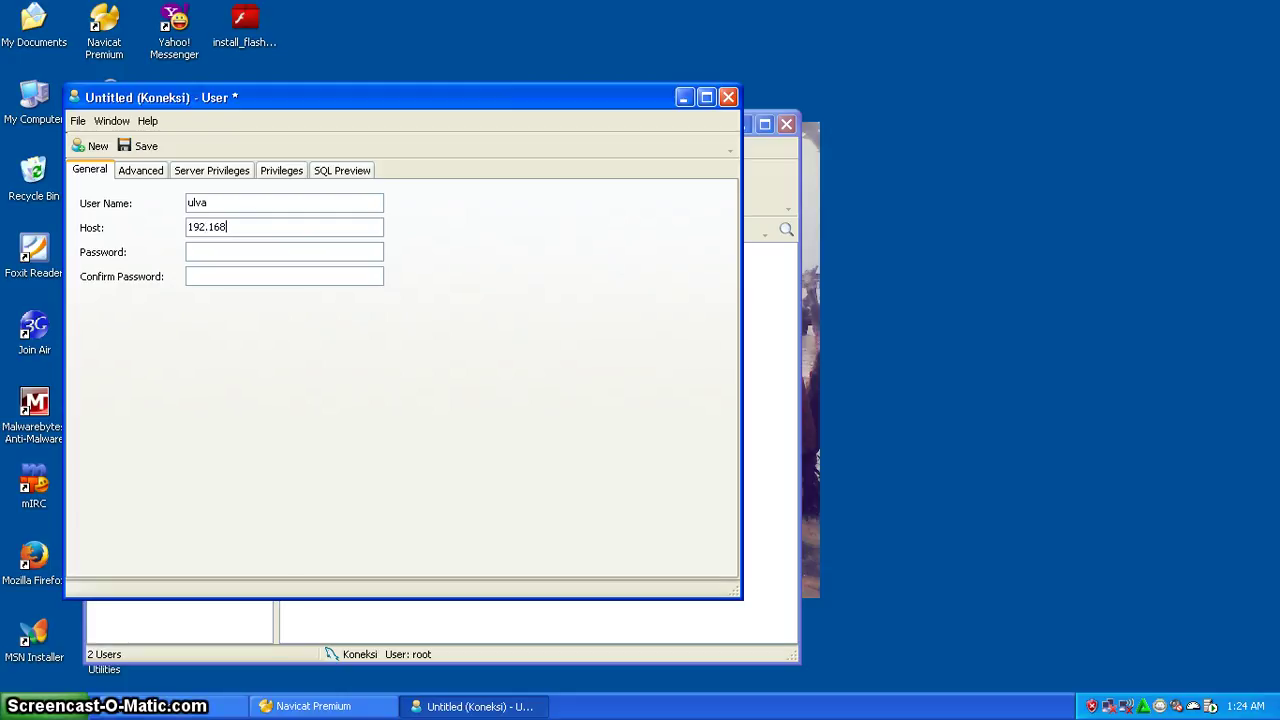
{"action": "type", "text": ".1.1"}
{"action": "left_click_drag", "start_coordinate": [263, 229], "coordinate": [171, 206]}
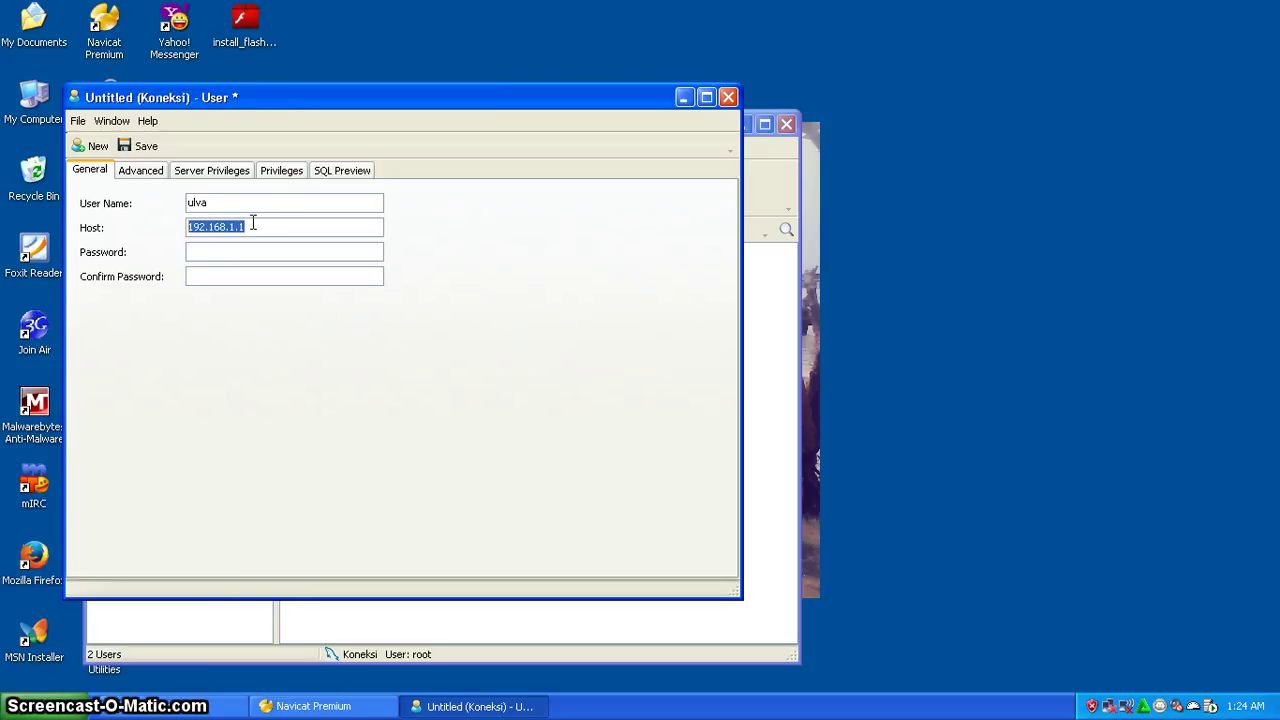
{"action": "type", "text": "%"}
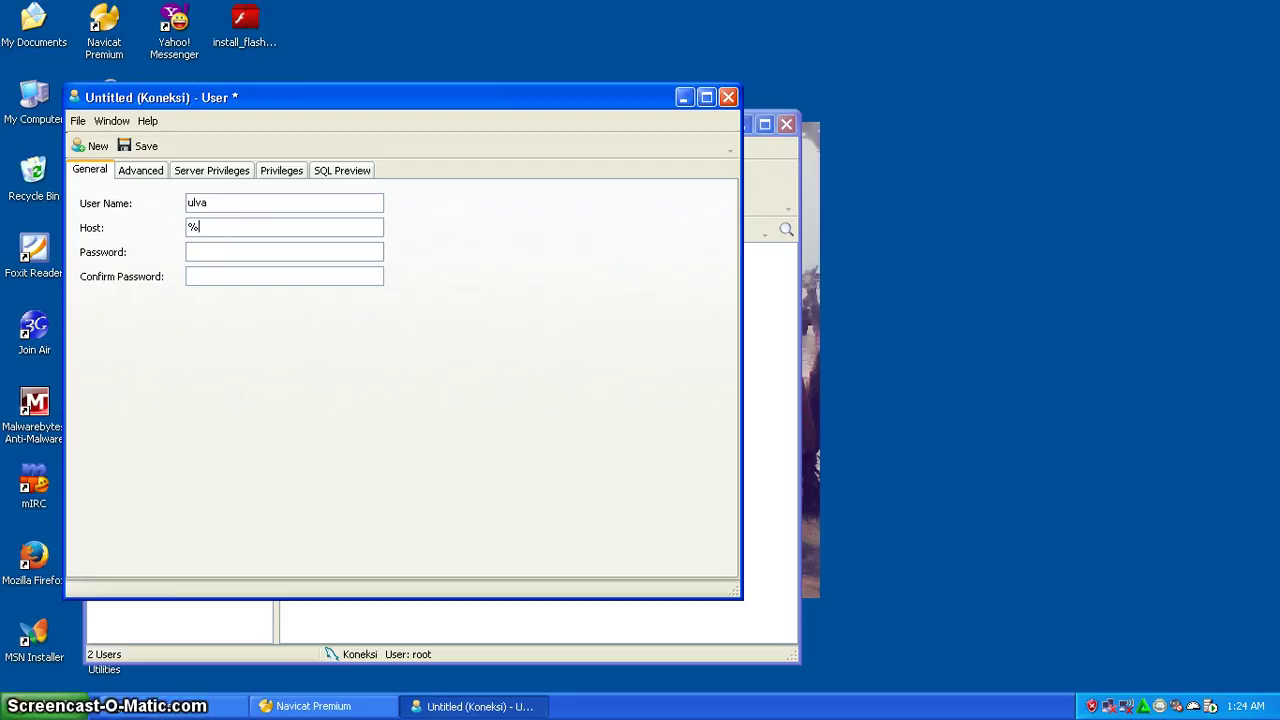
{"action": "left_click", "coordinate": [240, 230]}
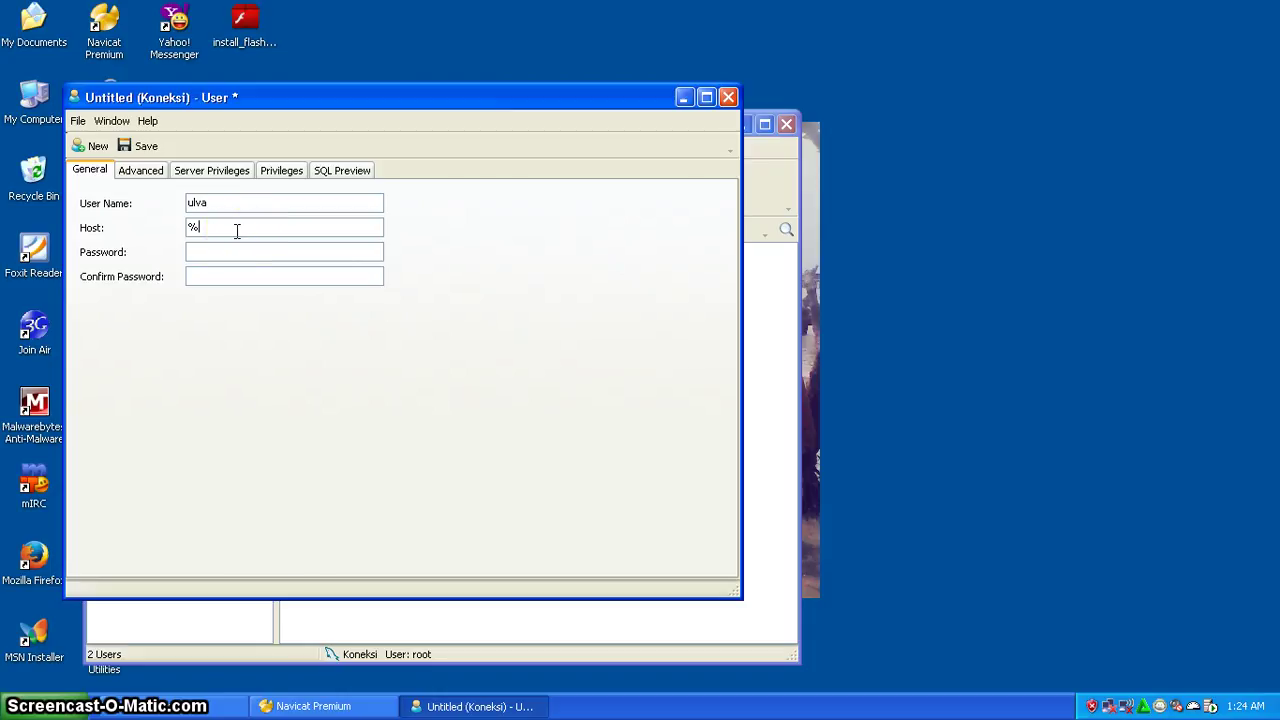
{"action": "left_click", "coordinate": [219, 229]}
- Set and confirm the user's password, save ulva@%, and close the user editor
{"action": "left_click", "coordinate": [207, 251]}
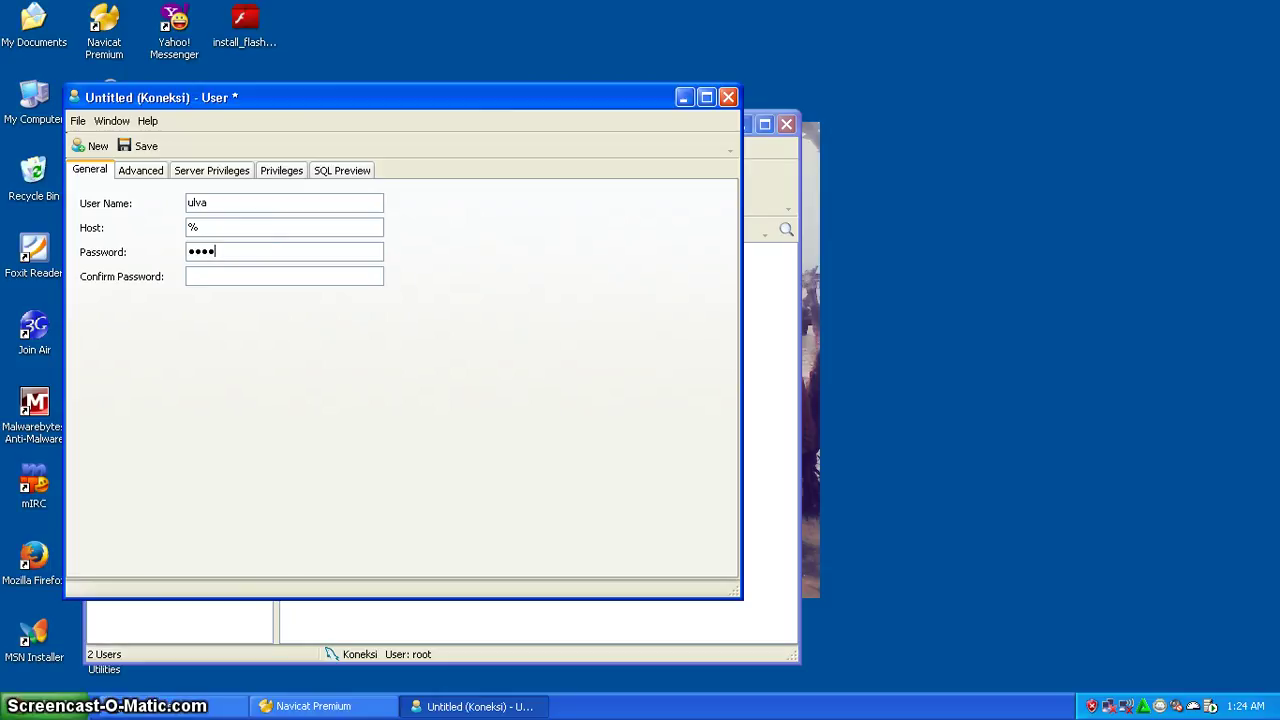
{"action": "left_click", "coordinate": [217, 277]}
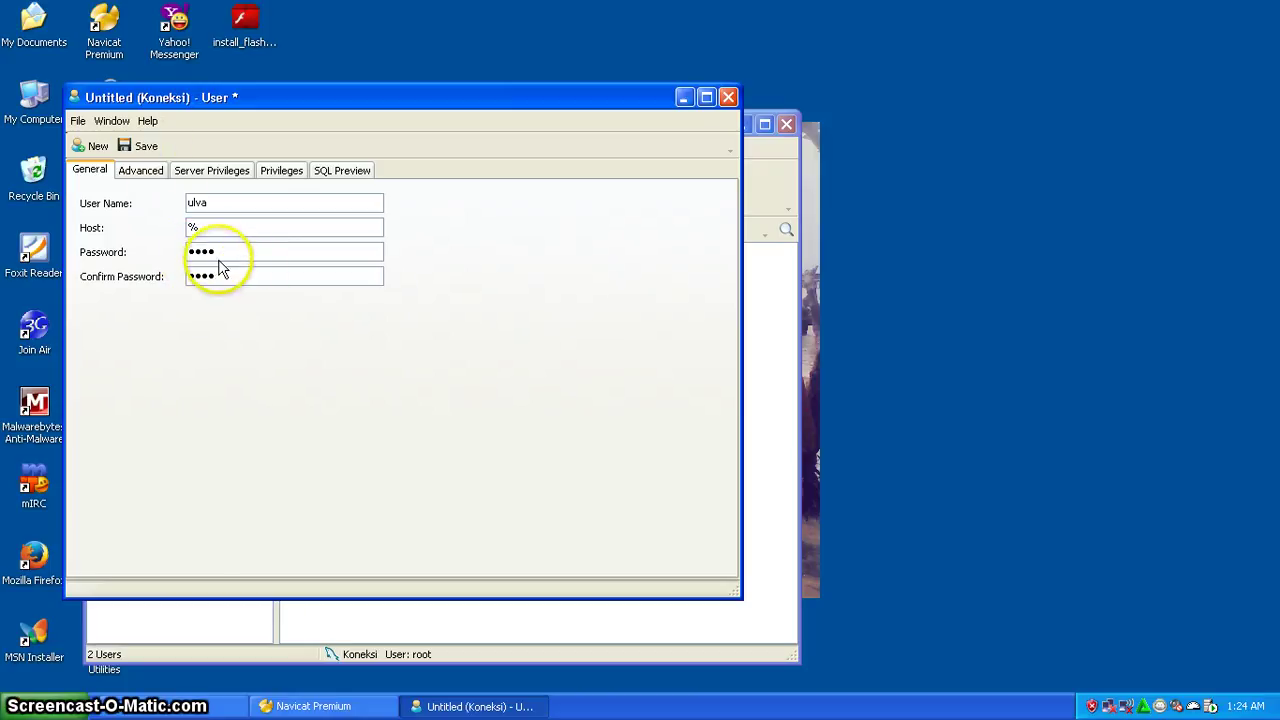
{"action": "left_click", "coordinate": [142, 146]}
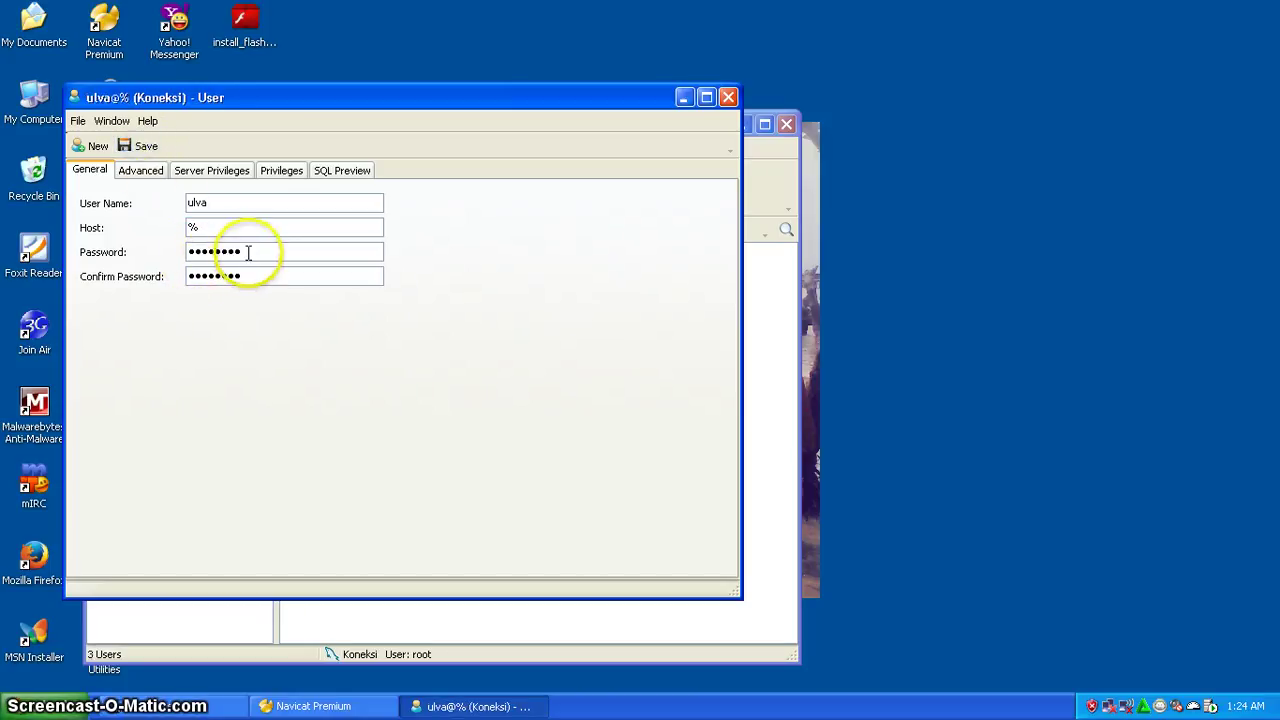
{"action": "left_click_drag", "start_coordinate": [249, 251], "coordinate": [186, 251]}
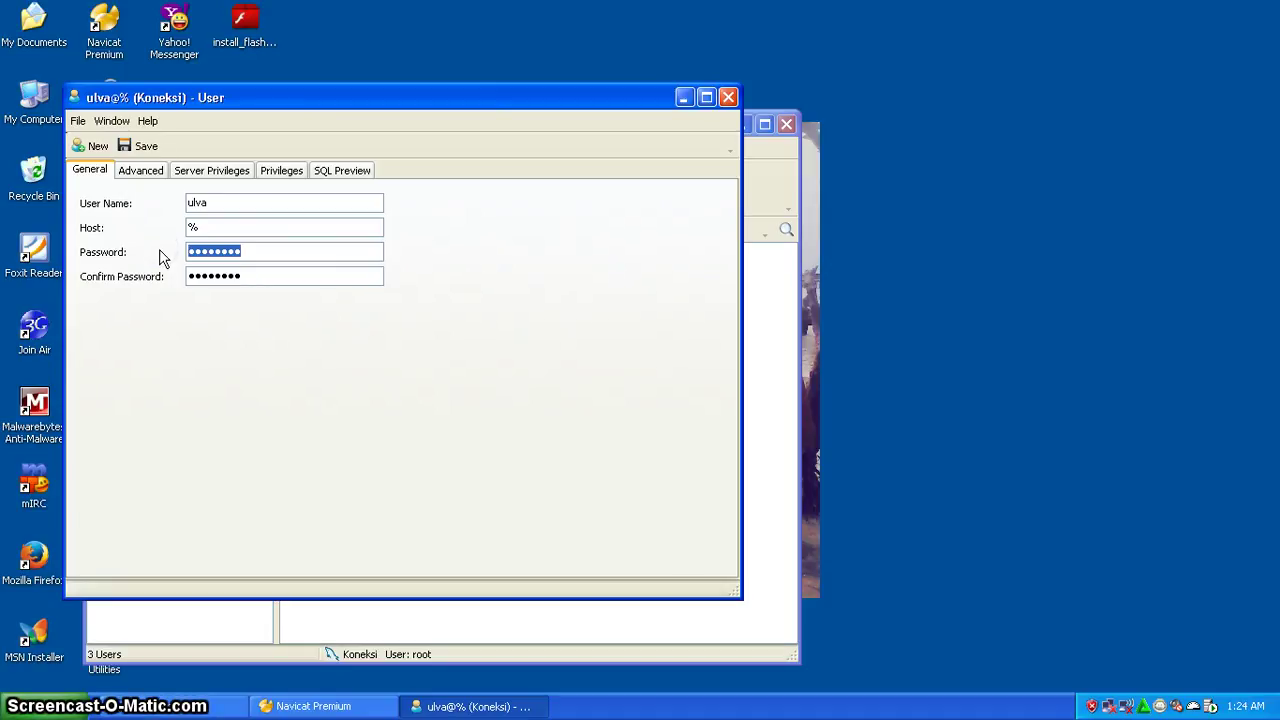
{"action": "left_click", "coordinate": [149, 145]}
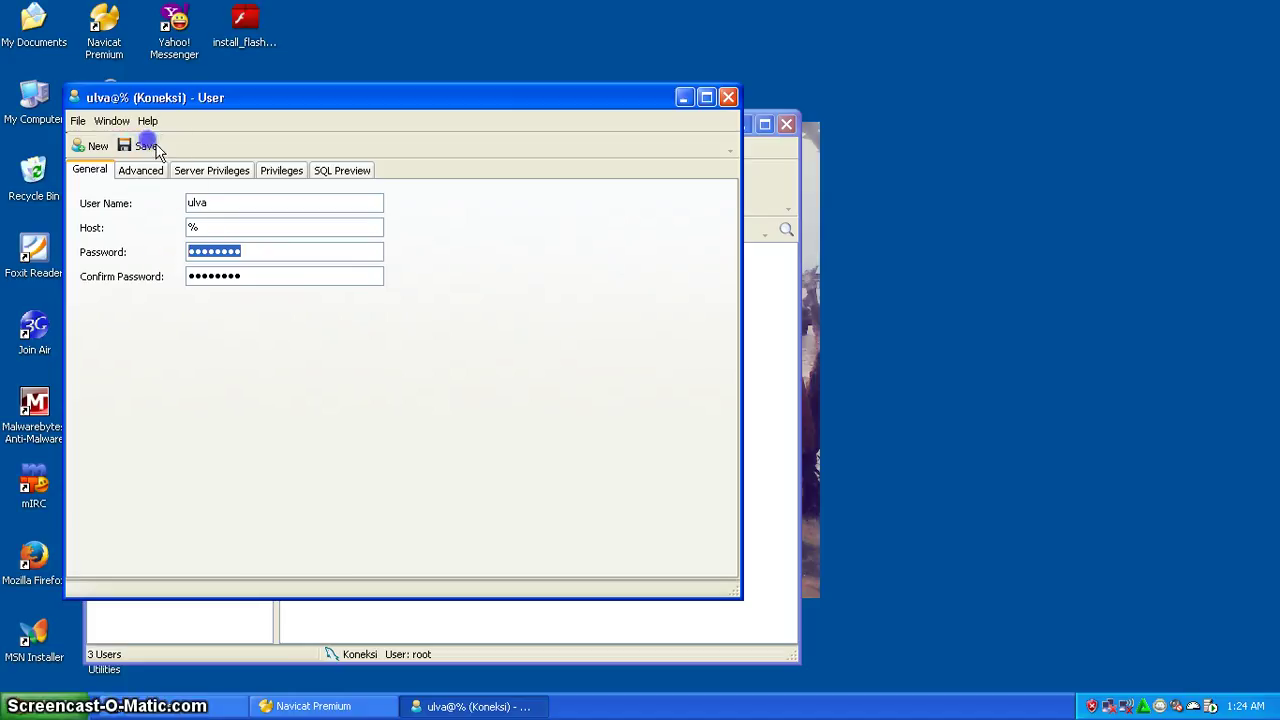
{"action": "left_click", "coordinate": [728, 98]}
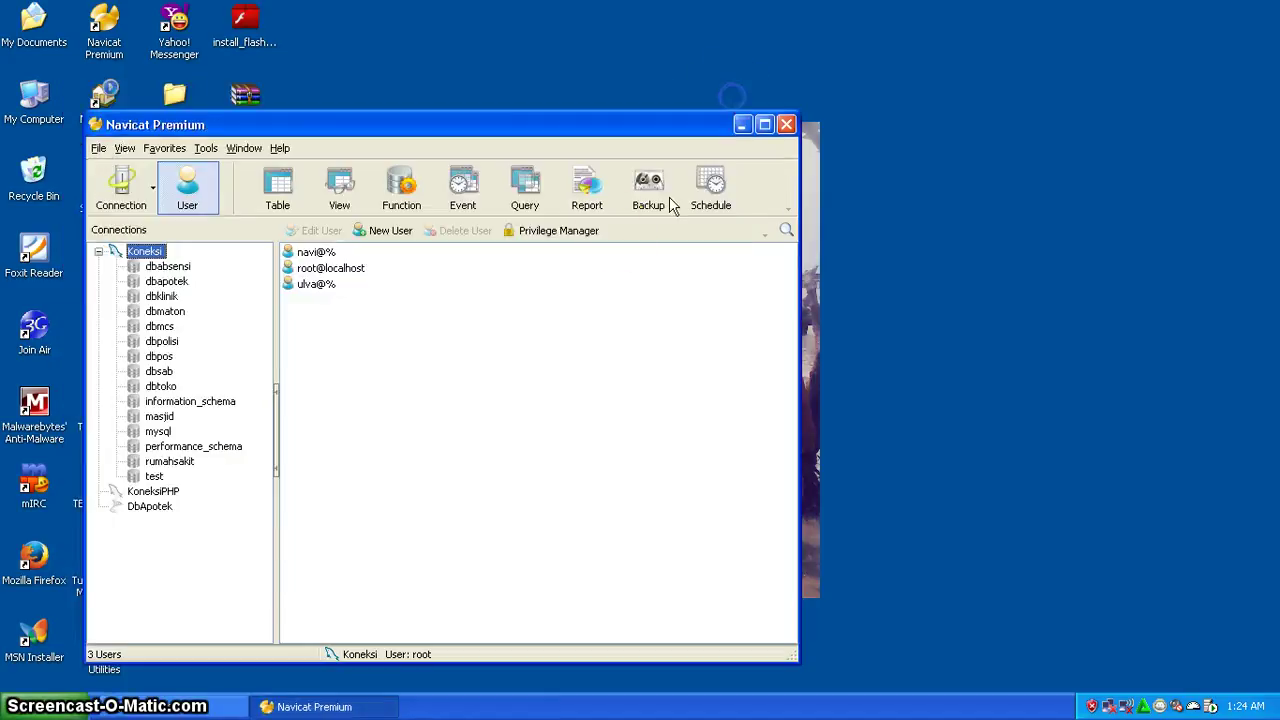
- Select ulva@% and open the Koneksi Privilege Manager
{"action": "left_click", "coordinate": [324, 288]}
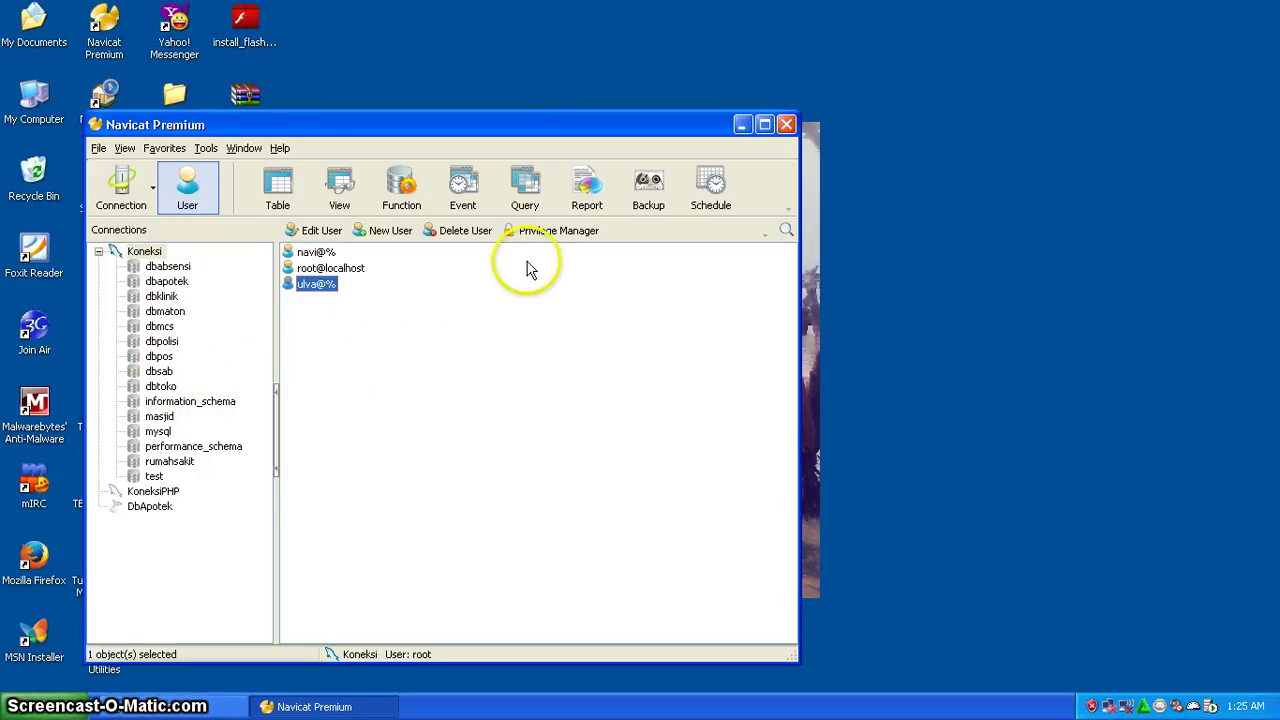
{"action": "left_click", "coordinate": [545, 232]}
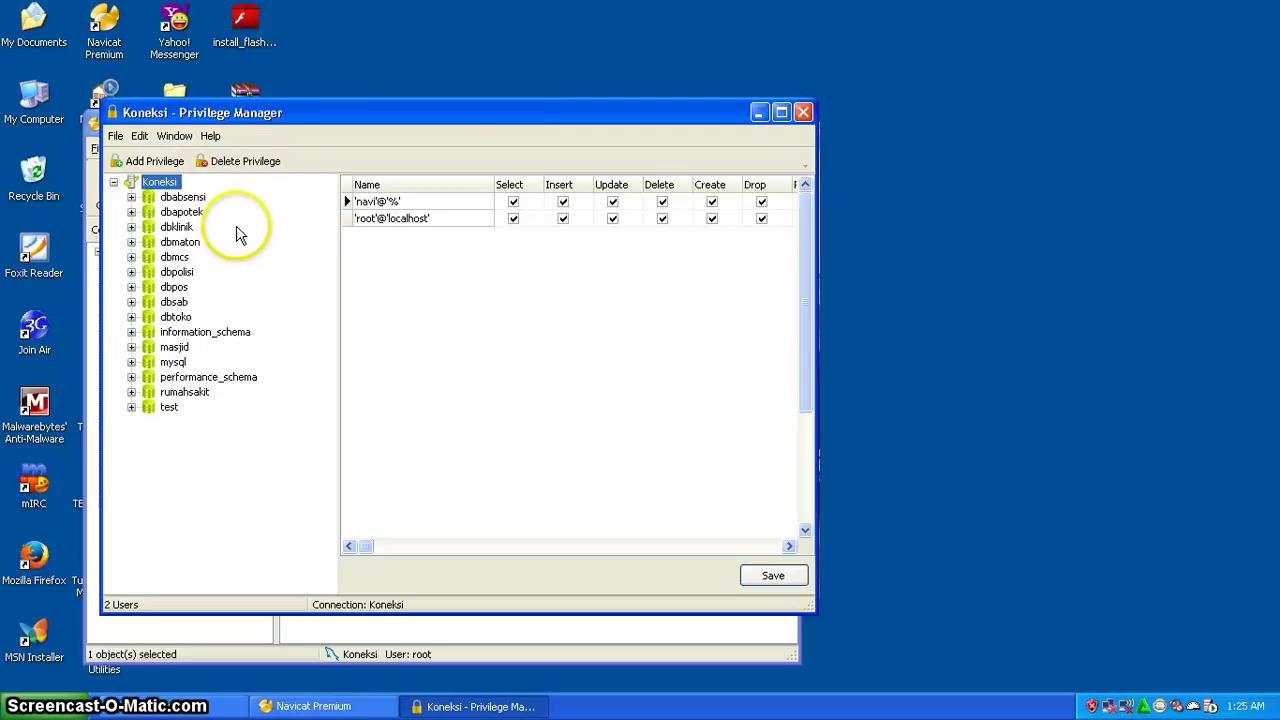
- Add a dbapotek privilege entry for 'ulva'@'%' and tick every privilege from Select to Trigger
{"action": "double_click", "coordinate": [184, 213]}
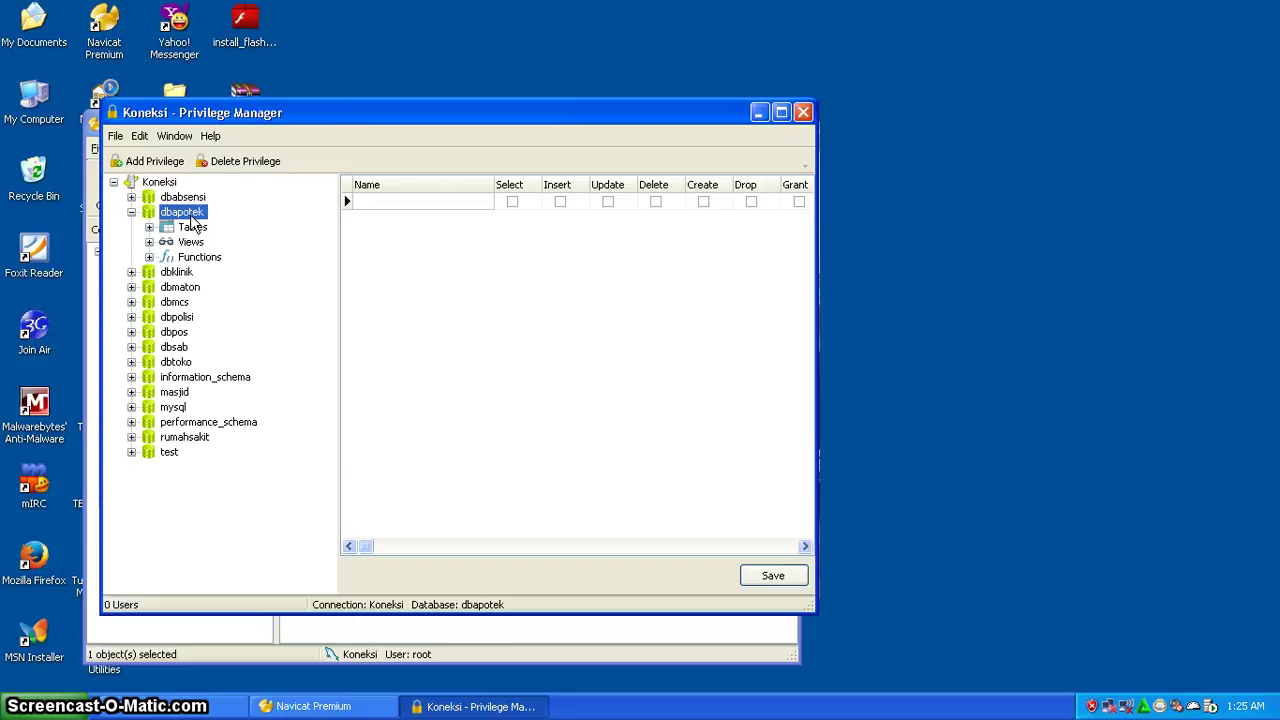
{"action": "left_click", "coordinate": [158, 163]}
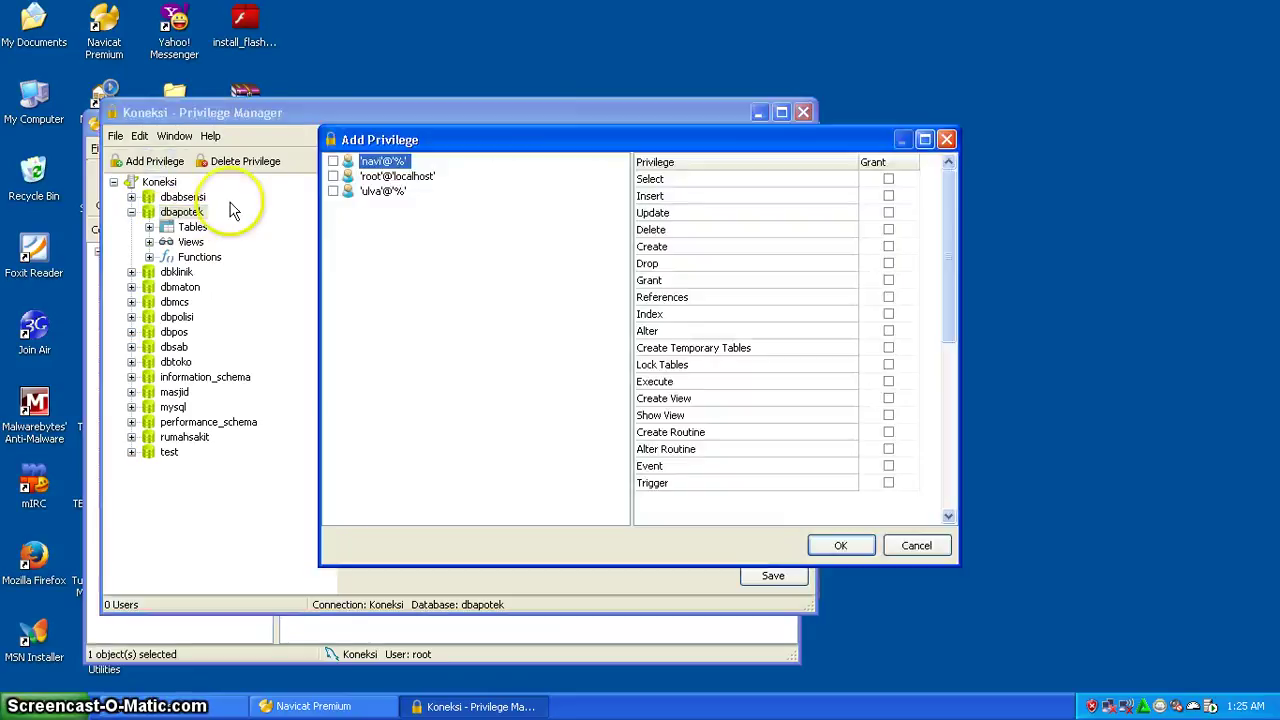
{"action": "left_click", "coordinate": [333, 191]}
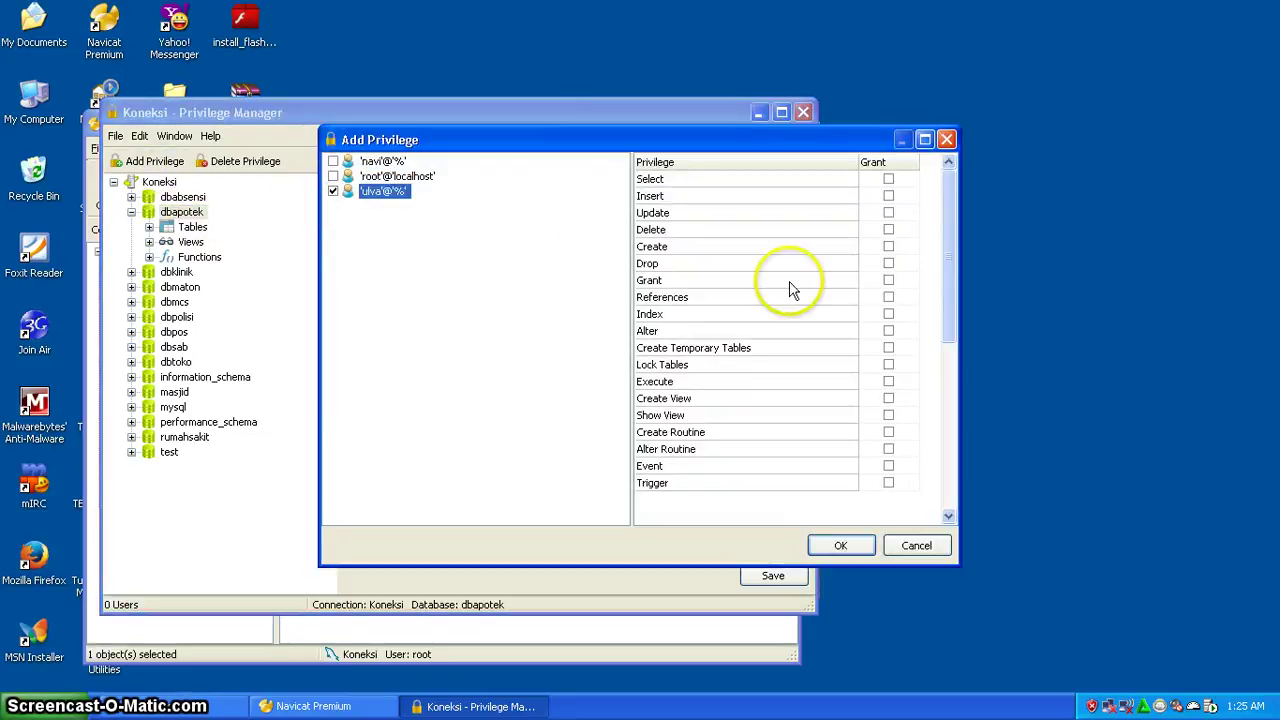
{"action": "left_click", "coordinate": [888, 179]}
{"action": "left_click", "coordinate": [888, 196]}
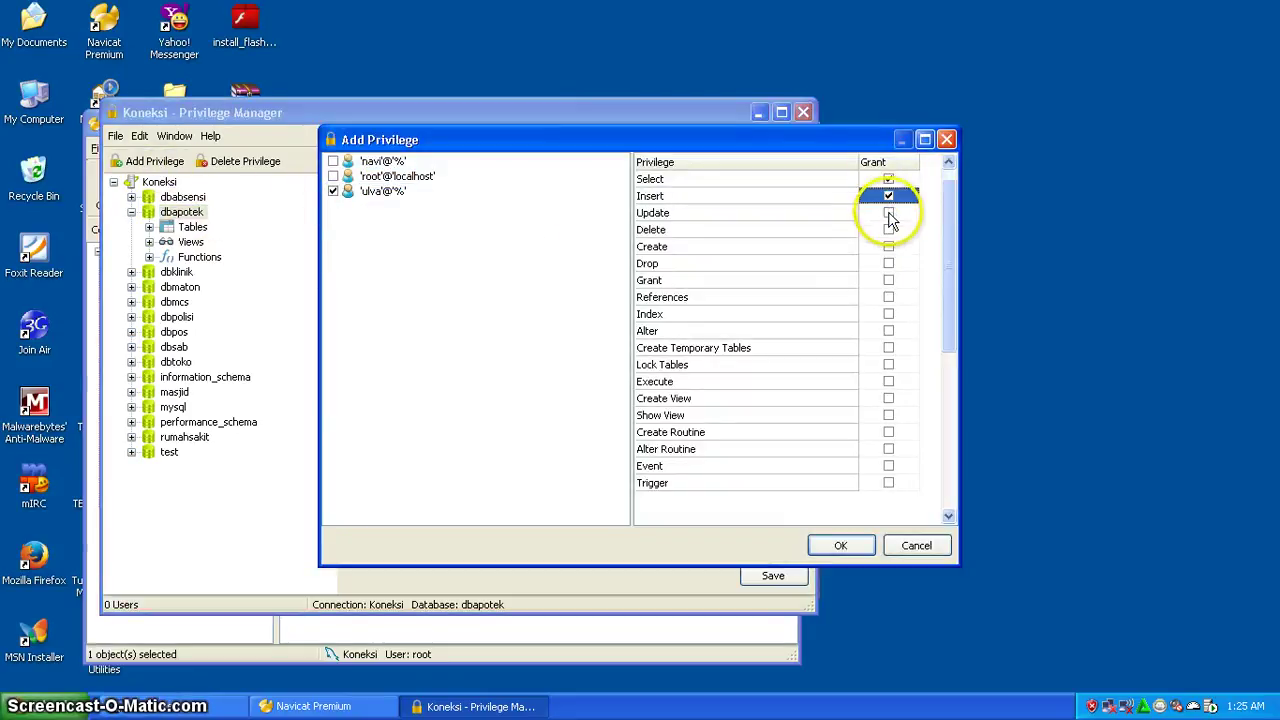
{"action": "left_click", "coordinate": [888, 213]}
{"action": "left_click", "coordinate": [889, 231]}
{"action": "left_click", "coordinate": [889, 247]}
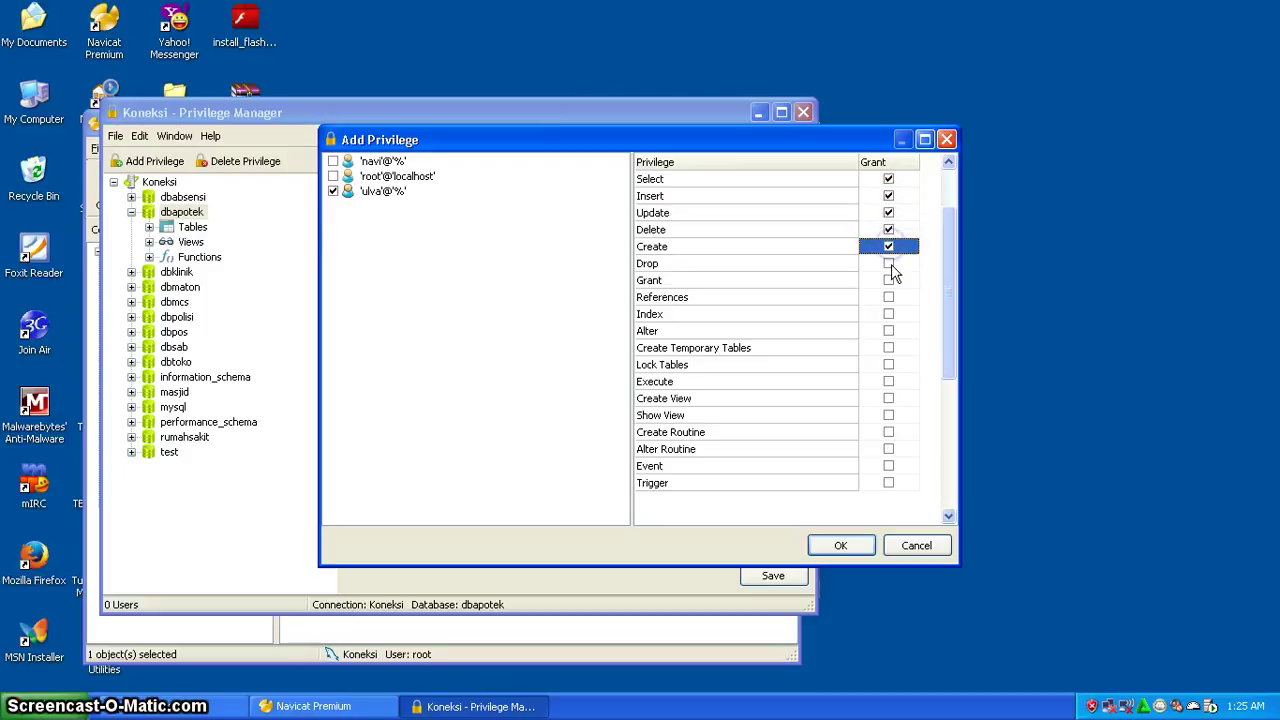
{"action": "left_click", "coordinate": [889, 263]}
{"action": "left_click", "coordinate": [889, 281]}
{"action": "left_click", "coordinate": [889, 297]}
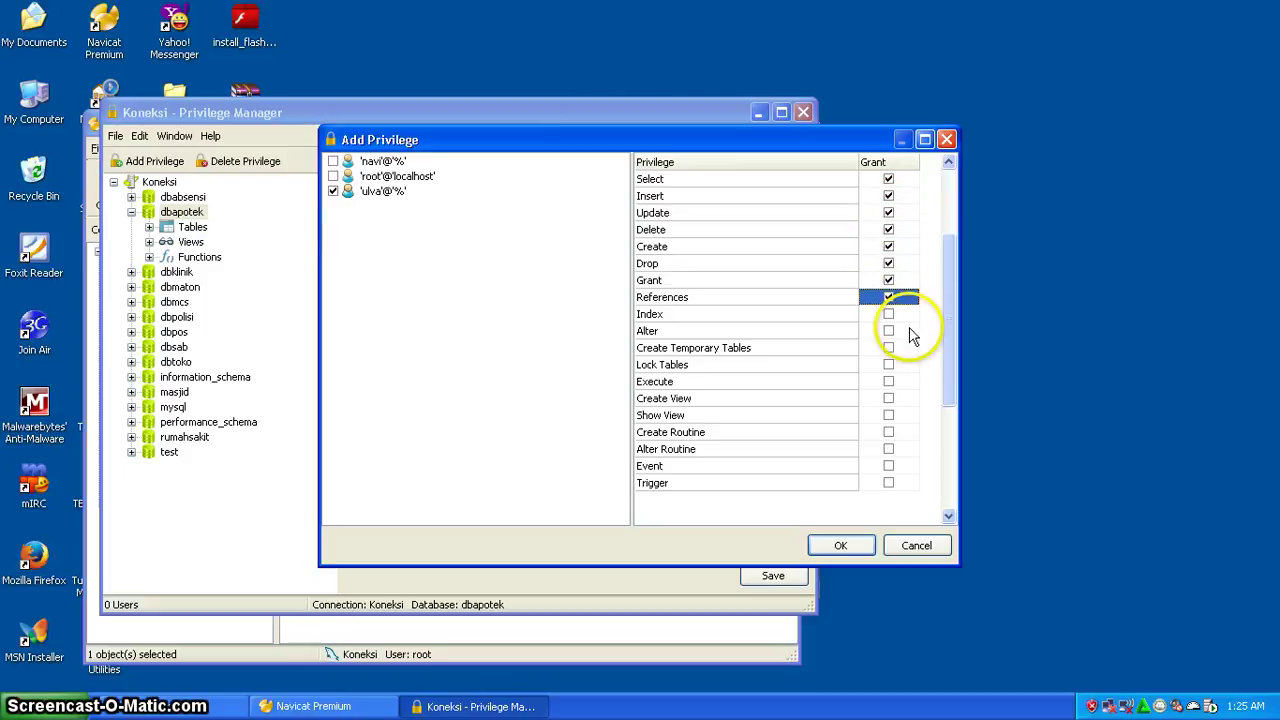
{"action": "left_click", "coordinate": [889, 314]}
{"action": "left_click", "coordinate": [889, 331]}
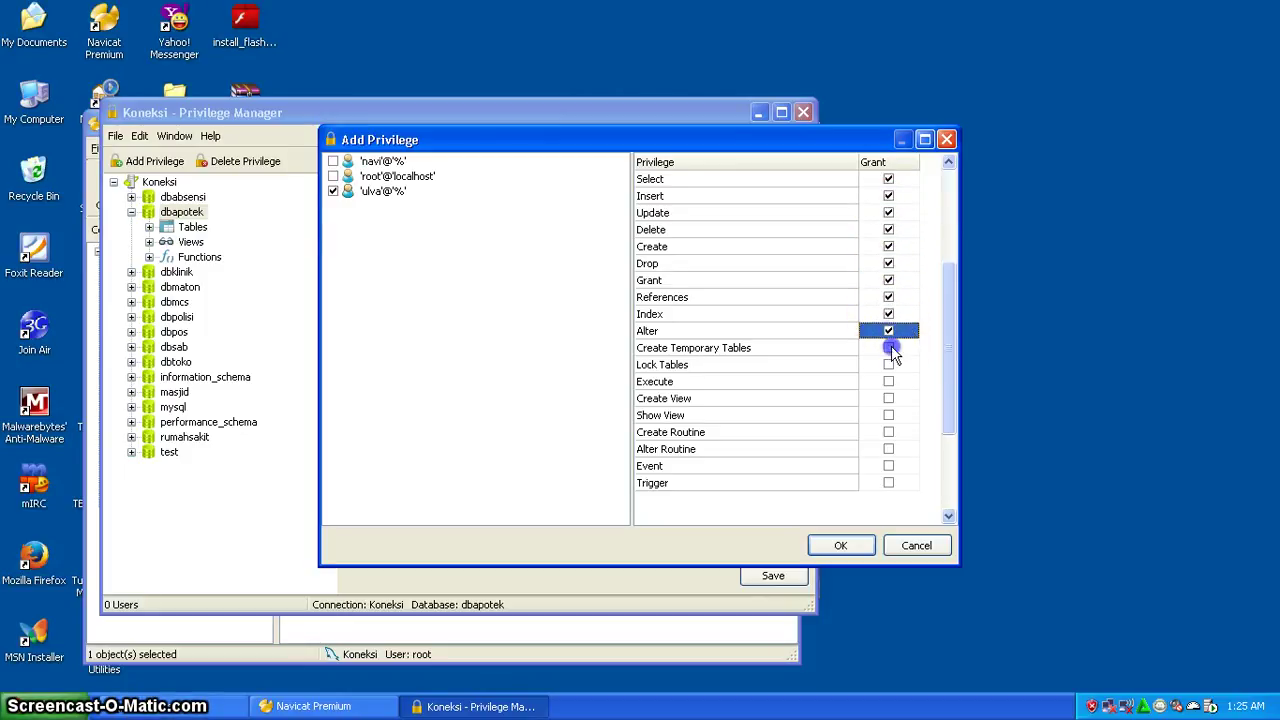
{"action": "left_click", "coordinate": [889, 348]}
{"action": "left_click", "coordinate": [889, 364]}
{"action": "left_click", "coordinate": [889, 381]}
{"action": "left_click", "coordinate": [889, 398]}
{"action": "left_click", "coordinate": [889, 415]}
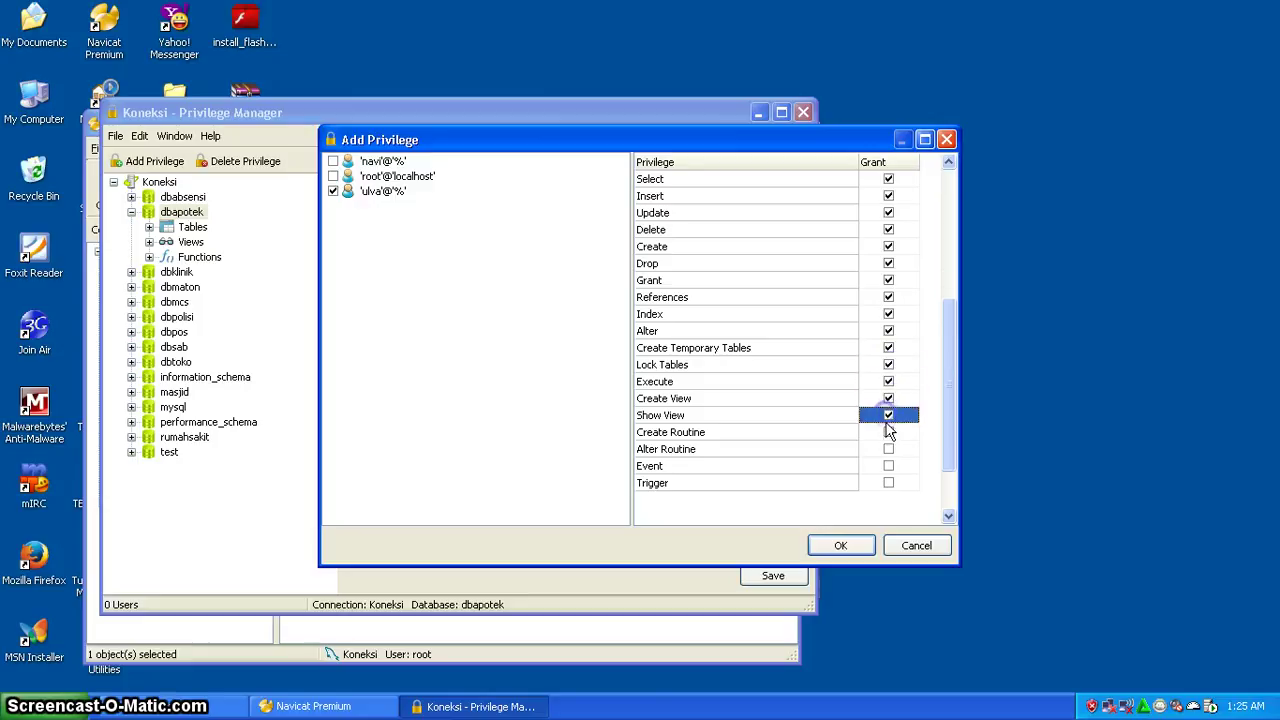
{"action": "left_click", "coordinate": [889, 432]}
{"action": "left_click", "coordinate": [889, 449]}
{"action": "left_click", "coordinate": [889, 466]}
{"action": "left_click", "coordinate": [889, 483]}
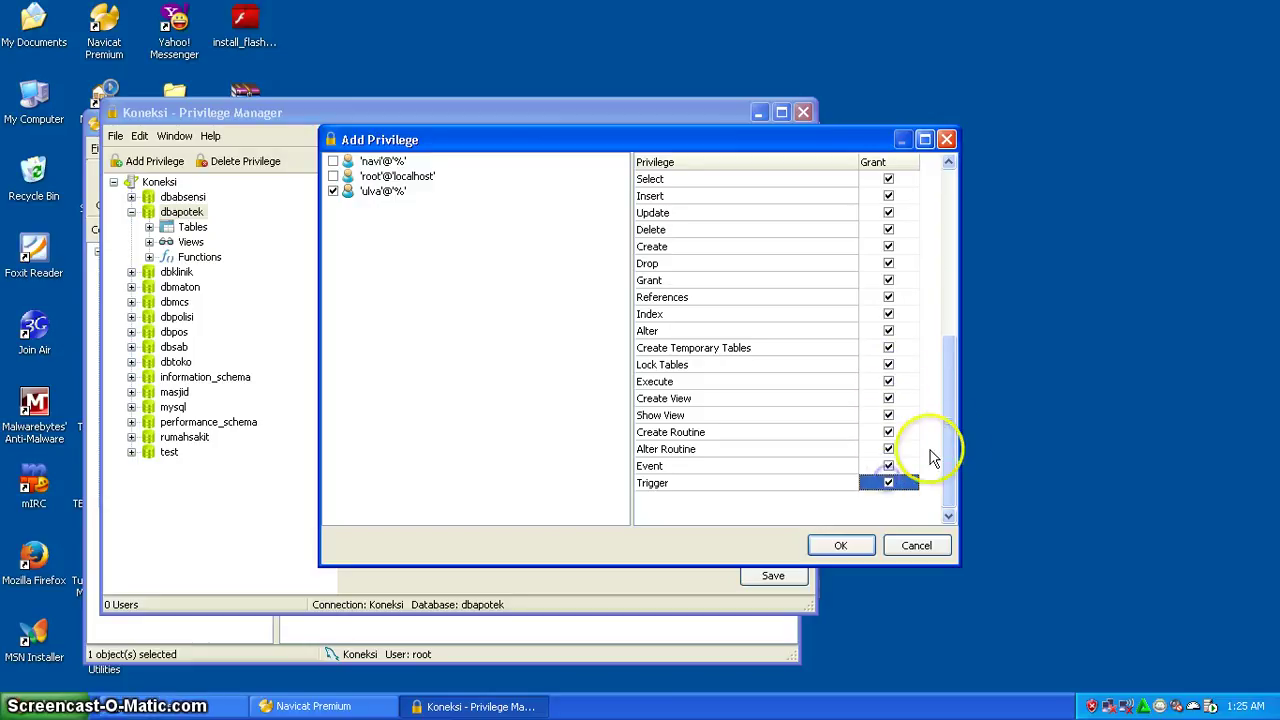
- Confirm and save the dbapotek privileges, then close the Privilege Manager
{"action": "left_click", "coordinate": [842, 545]}
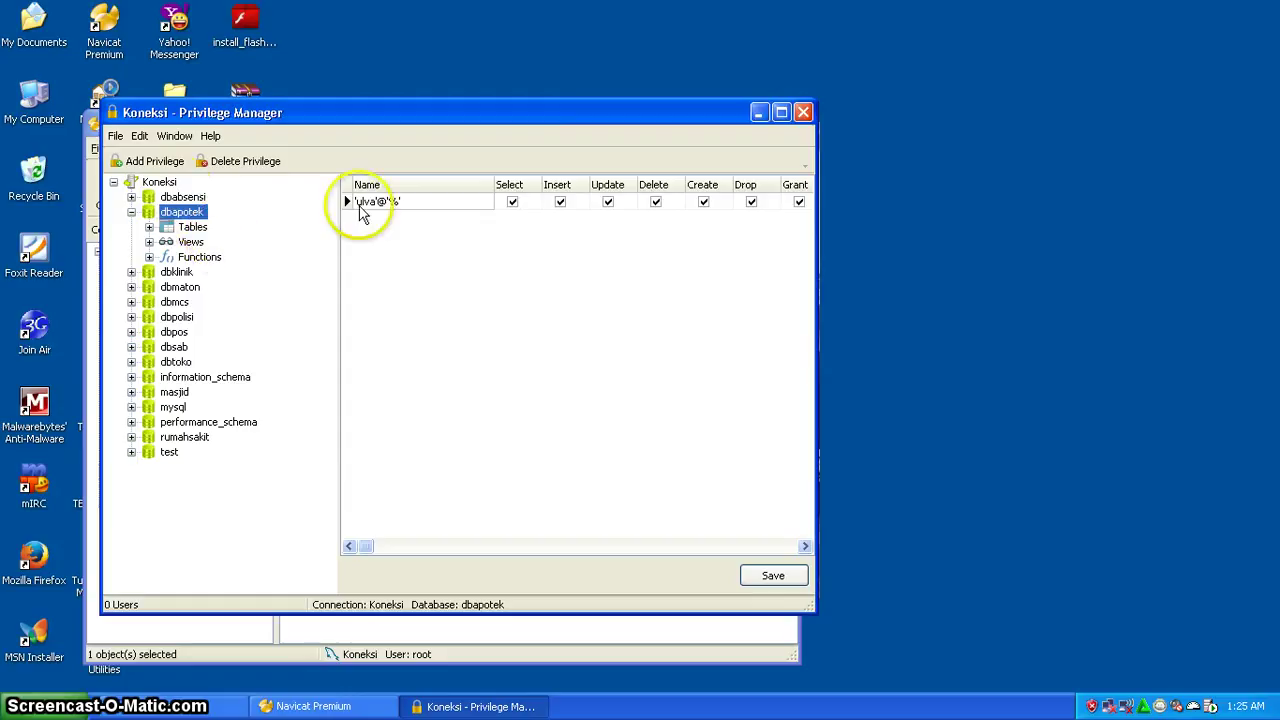
{"action": "left_click", "coordinate": [770, 576]}
{"action": "left_click", "coordinate": [803, 112]}
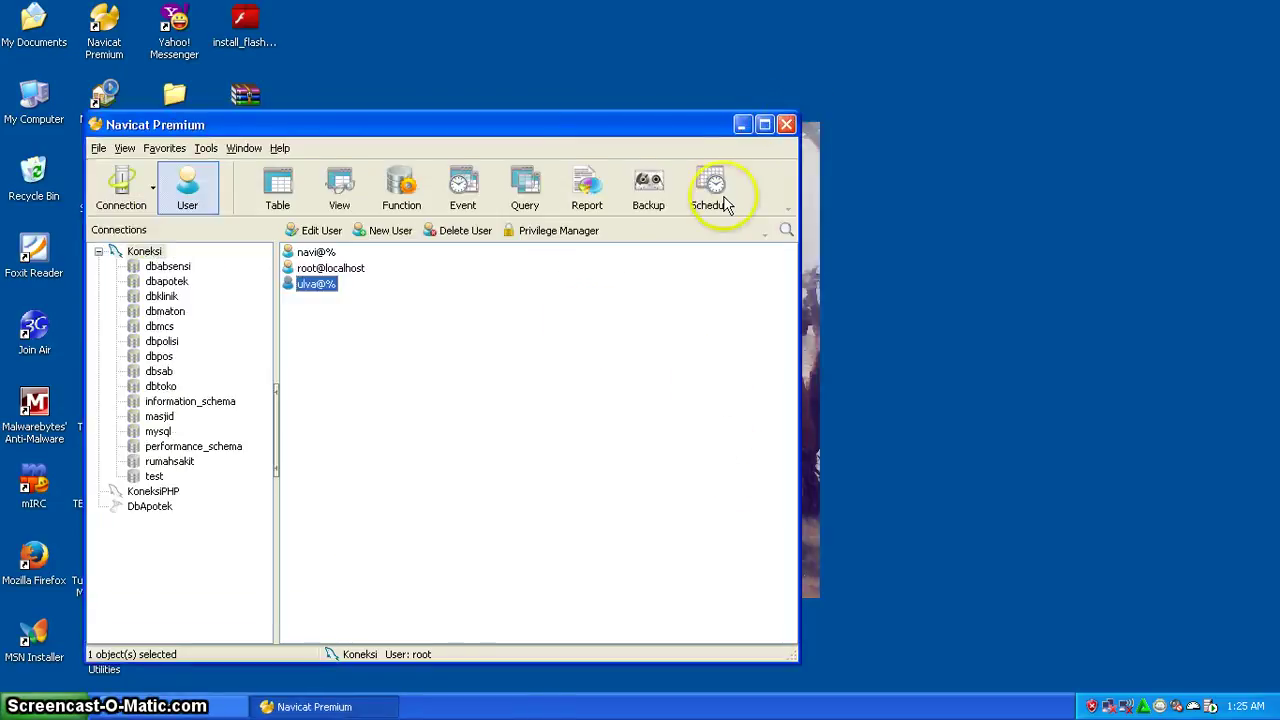
{"action": "left_click", "coordinate": [477, 361]}
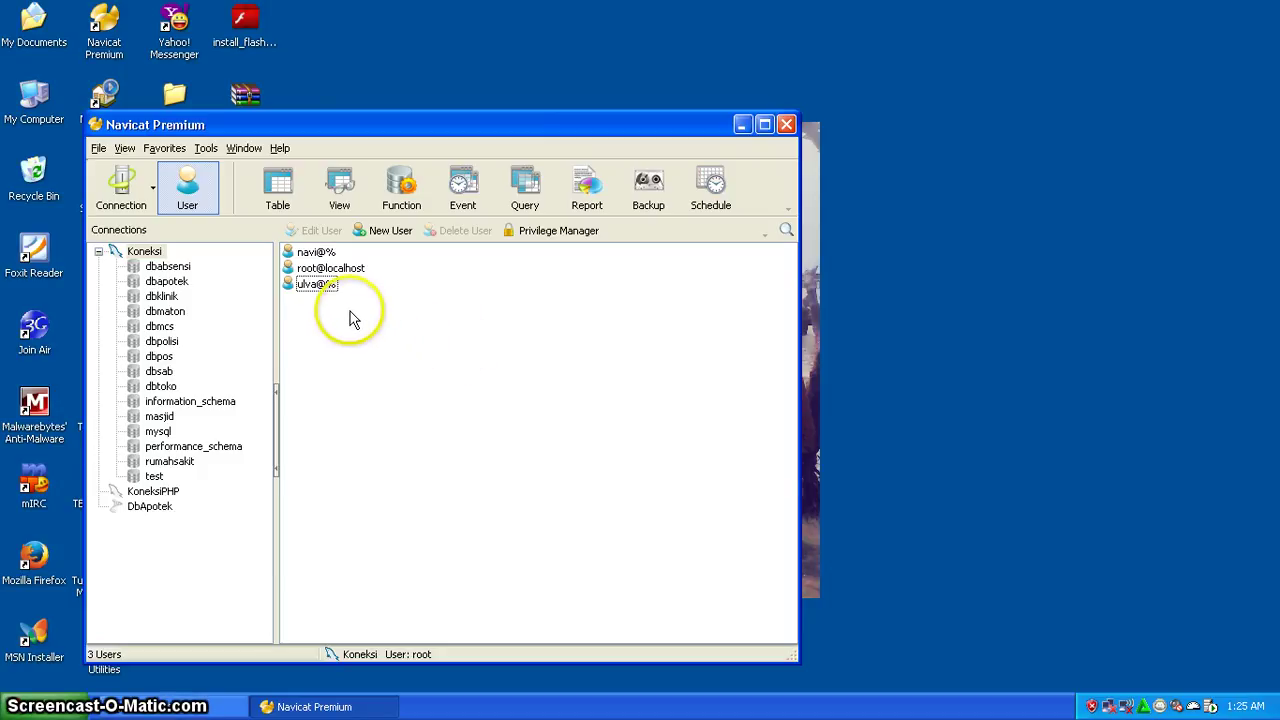
{"action": "left_click", "coordinate": [120, 200]}
- Create MySQL connection Koneksi_Hanavi on localhost port 3307 as user ulva and test it
{"action": "left_click", "coordinate": [120, 228]}
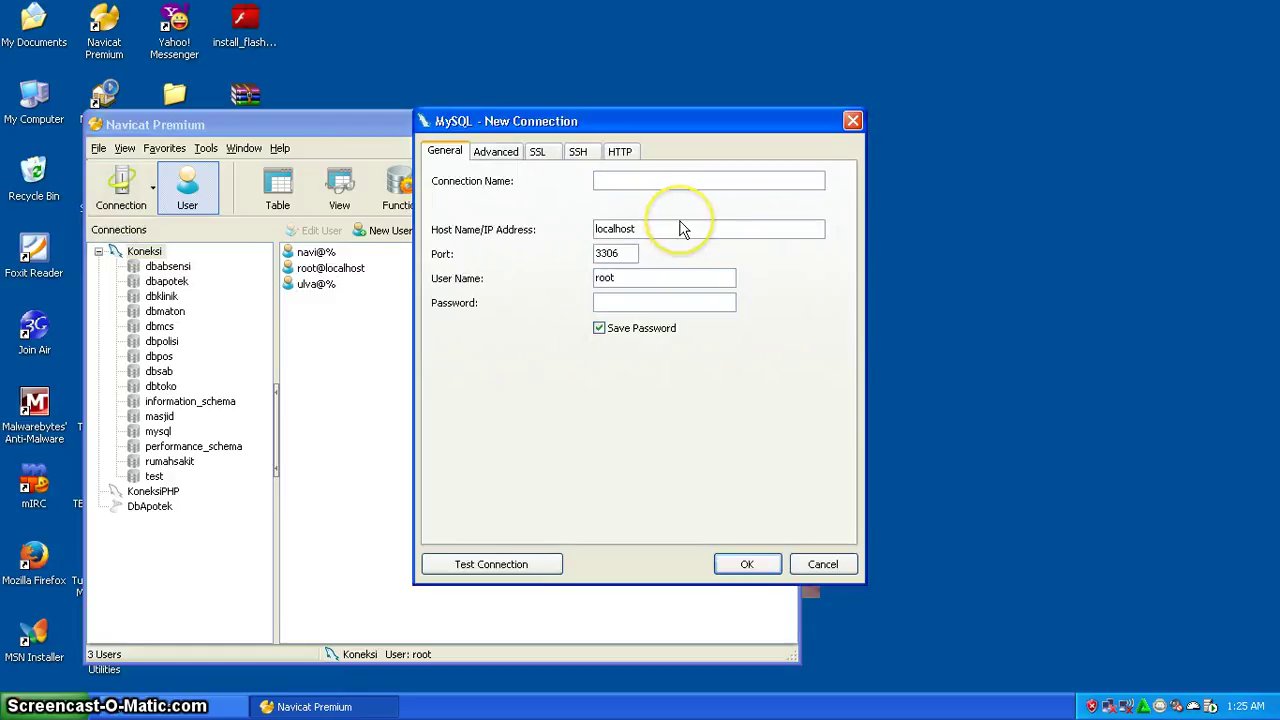
{"action": "type", "text": "K"}
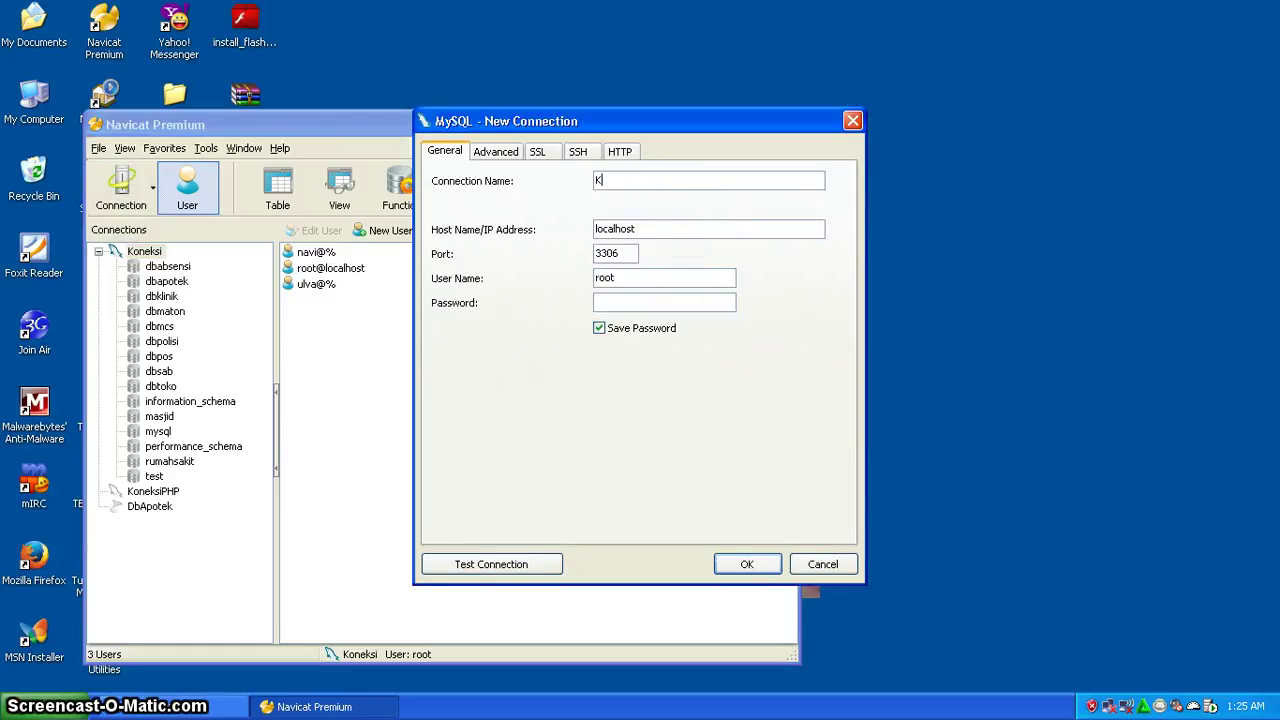
{"action": "type", "text": "oneksi_Hanavi"}
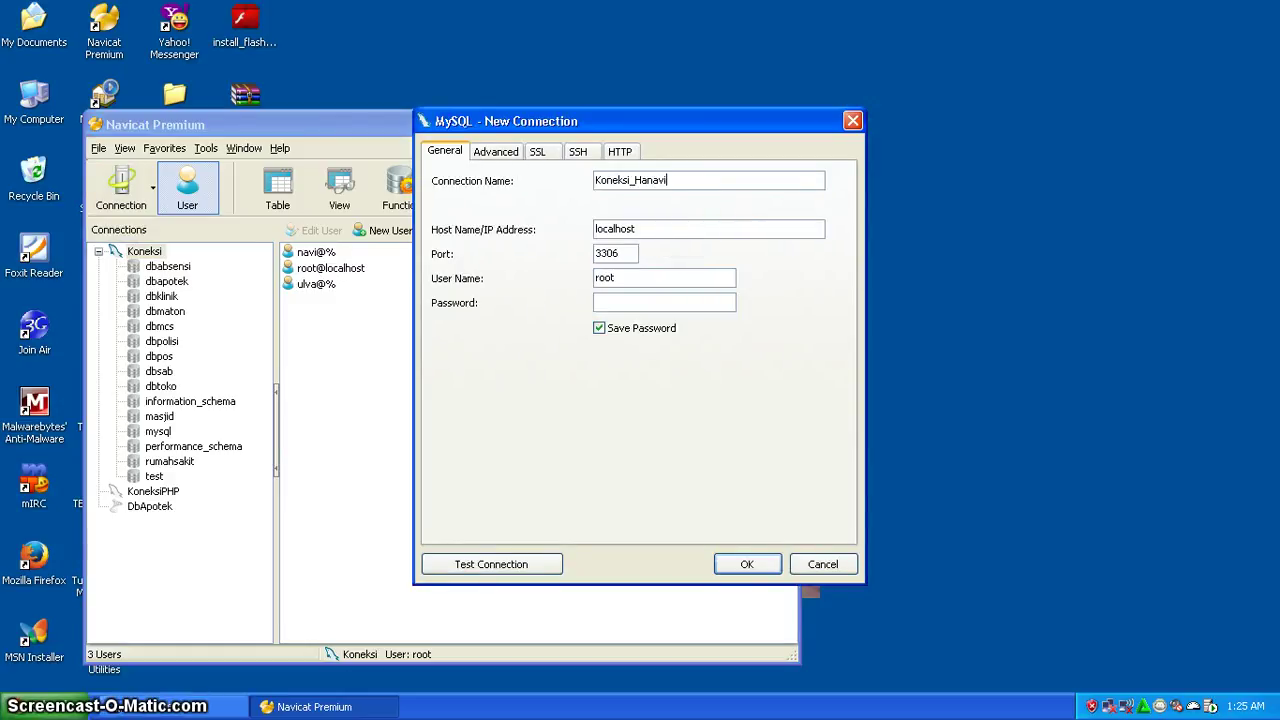
{"action": "left_click", "coordinate": [632, 253]}
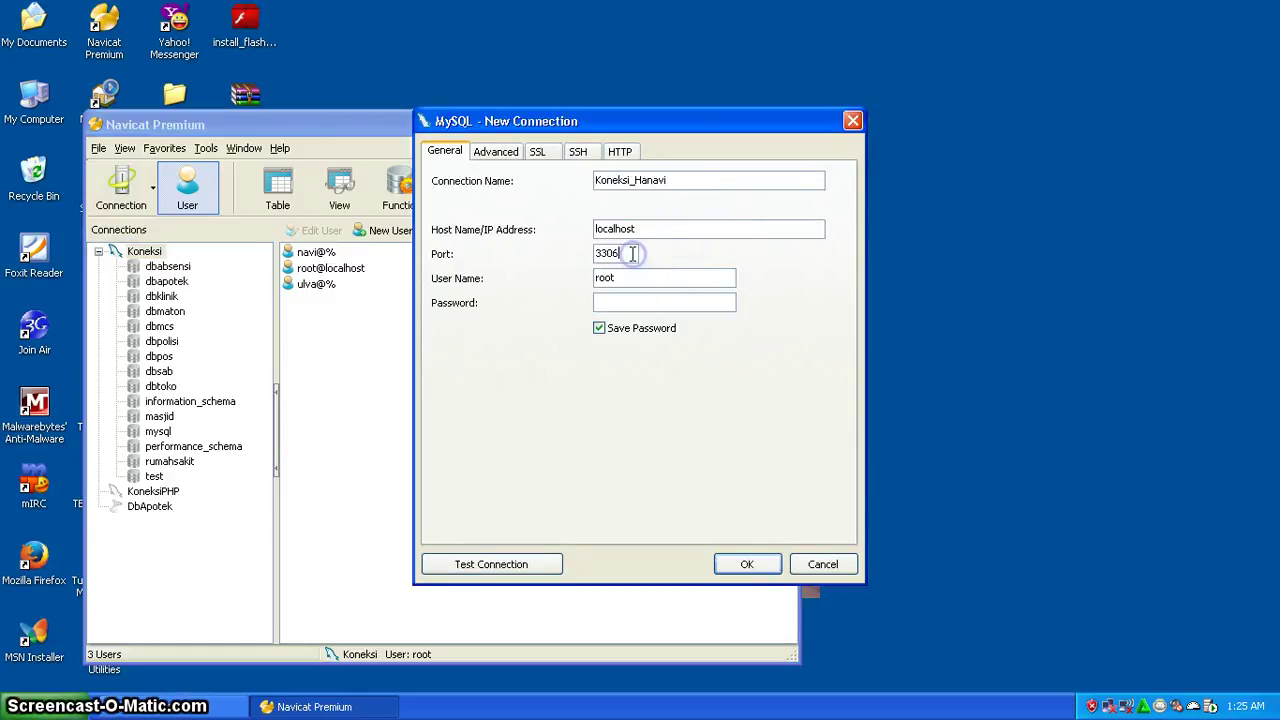
{"action": "key", "text": "BackSpace"}
{"action": "type", "text": "7"}
{"action": "left_click_drag", "start_coordinate": [629, 277], "coordinate": [537, 287]}
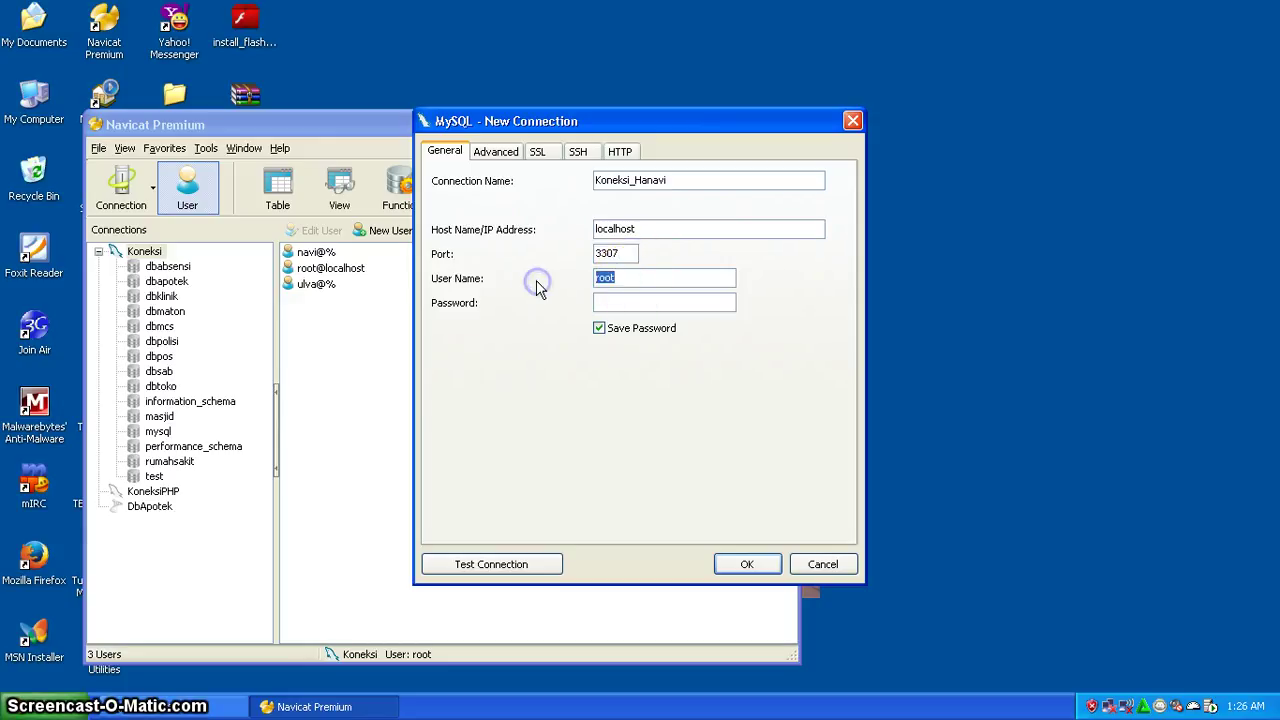
{"action": "type", "text": "ulva"}
{"action": "left_click", "coordinate": [618, 300]}
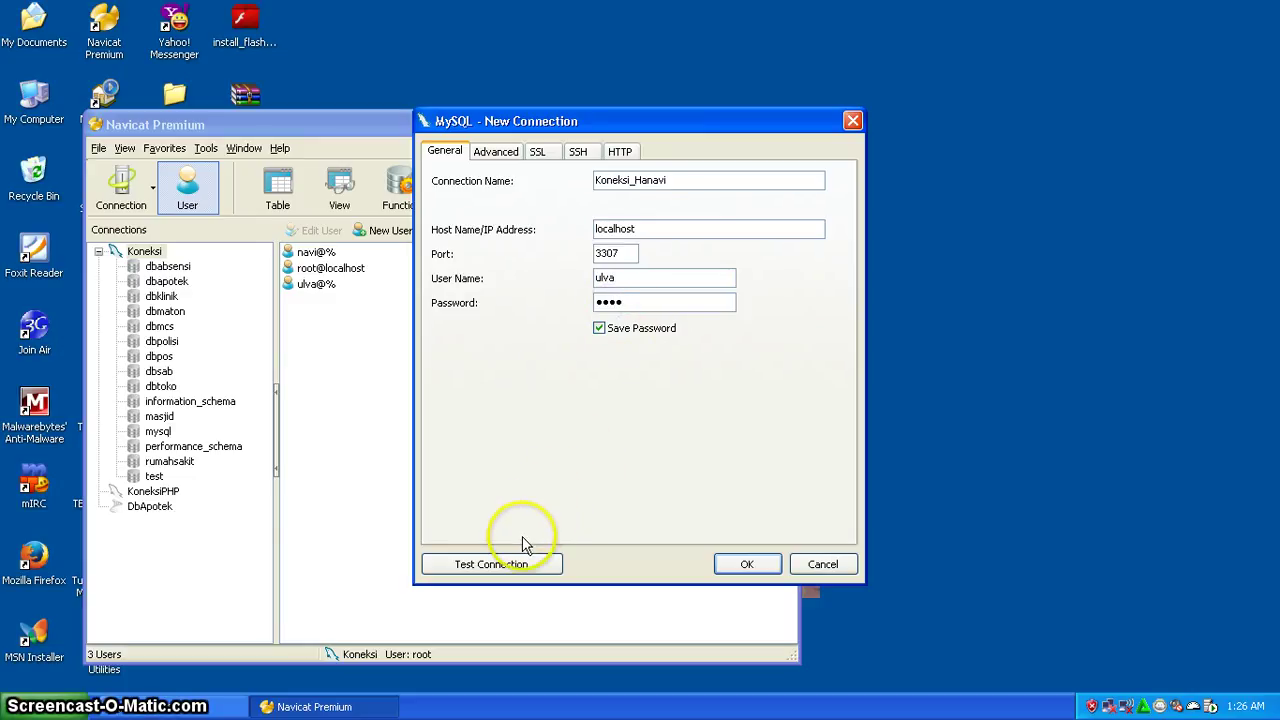
{"action": "left_click", "coordinate": [503, 566]}
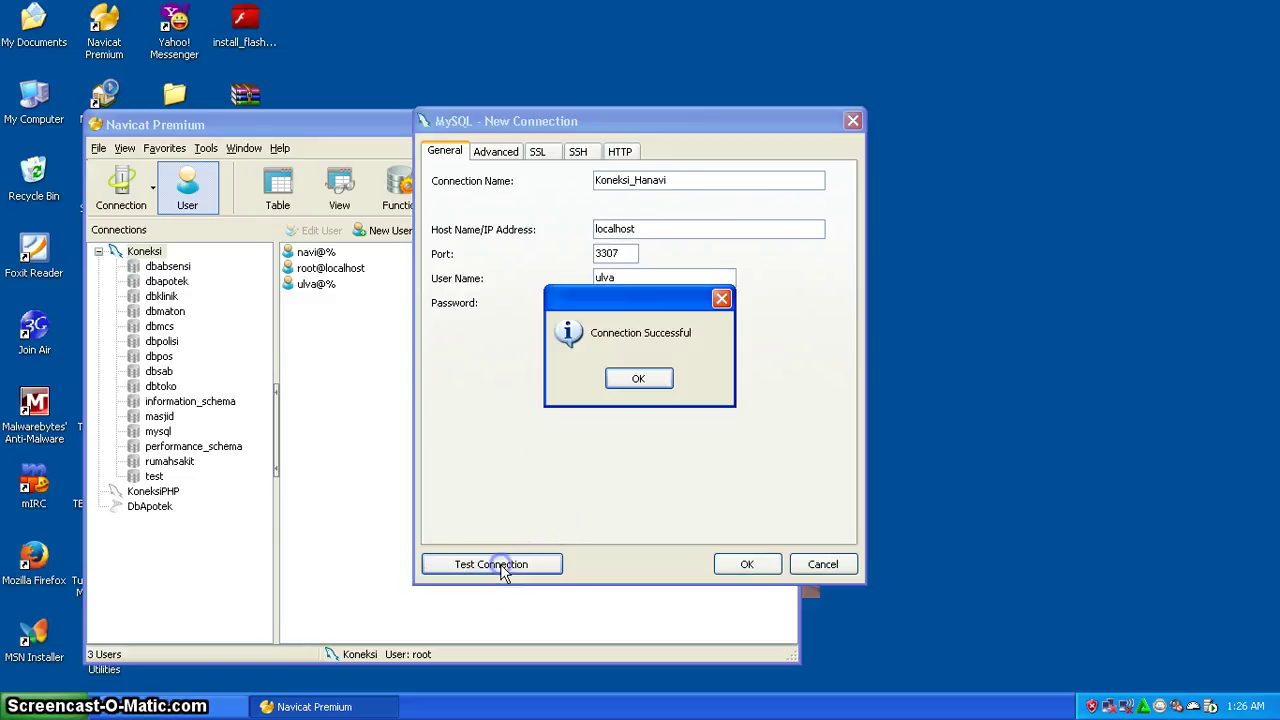
- Dismiss the Connection Successful message for Koneksi_Hanavi
{"action": "left_click", "coordinate": [634, 376]}
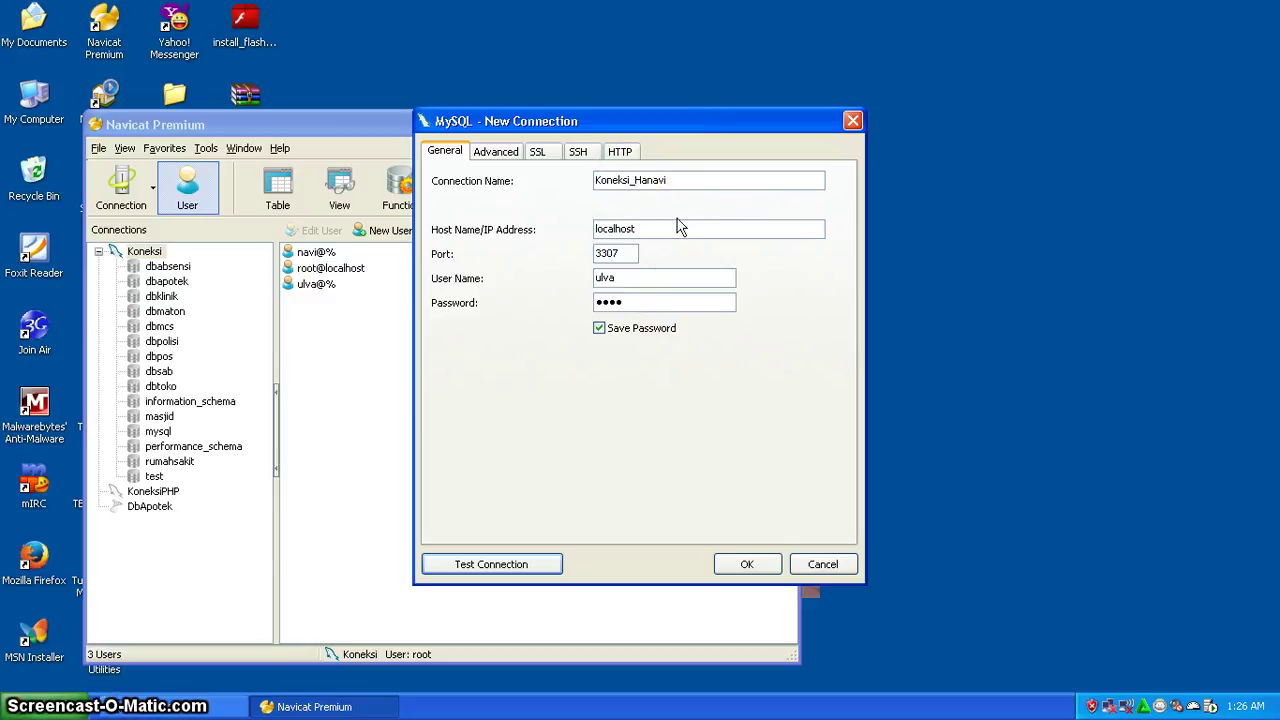
{"action": "left_click", "coordinate": [200, 700]}
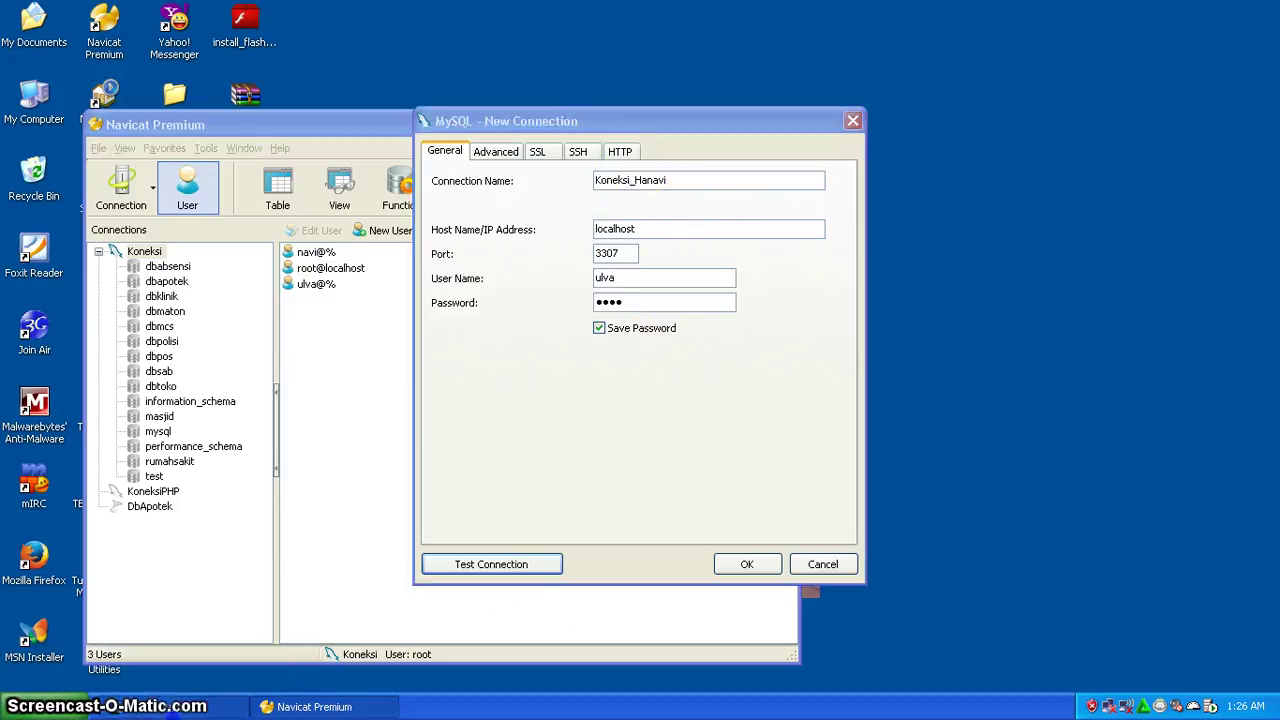